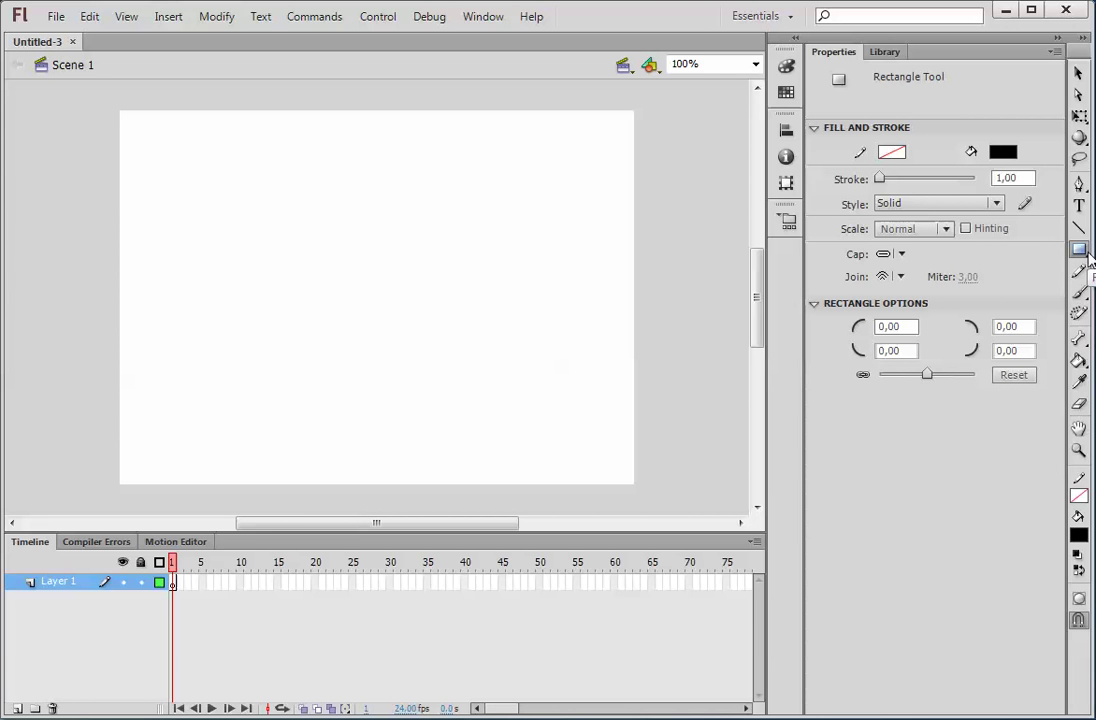
Draw a red square about 100 px wide with no stroke near the stage's upper right corner
left_click(1079, 250)
left_click(935, 247)
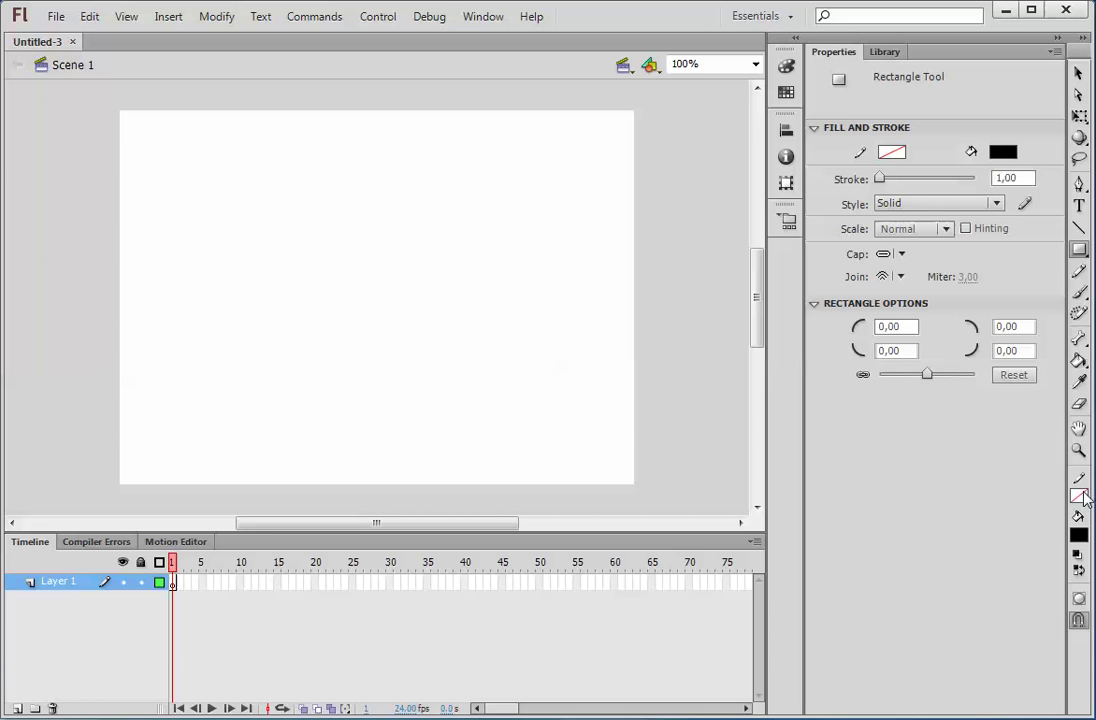
left_click(1079, 497)
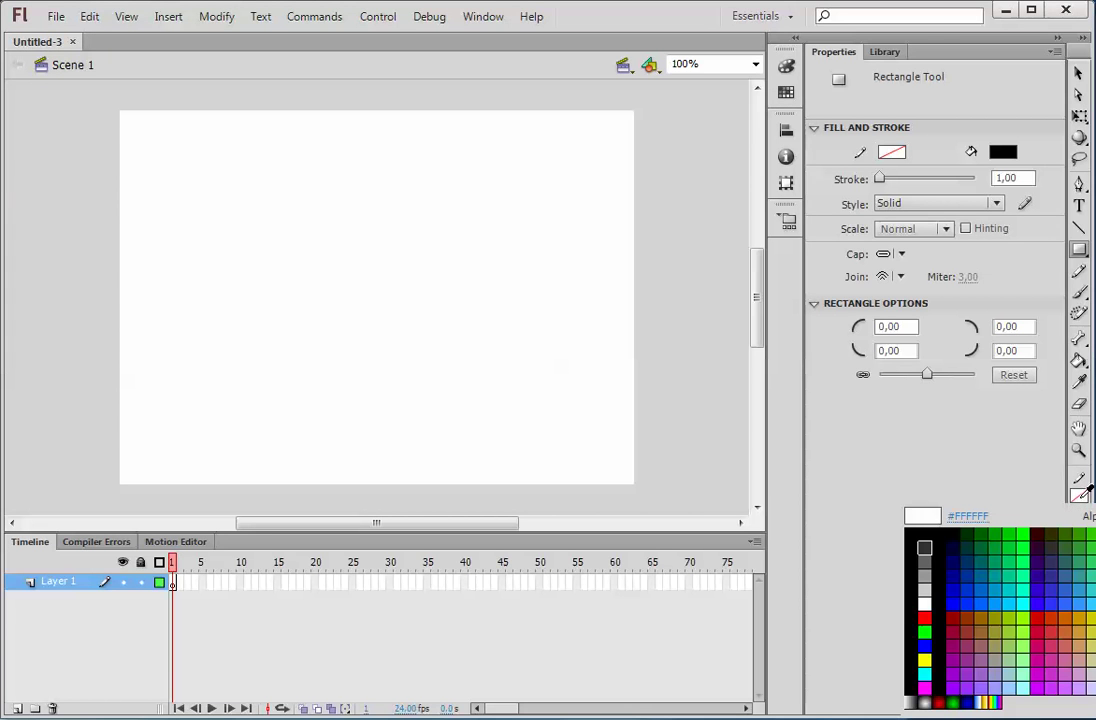
key("Escape")
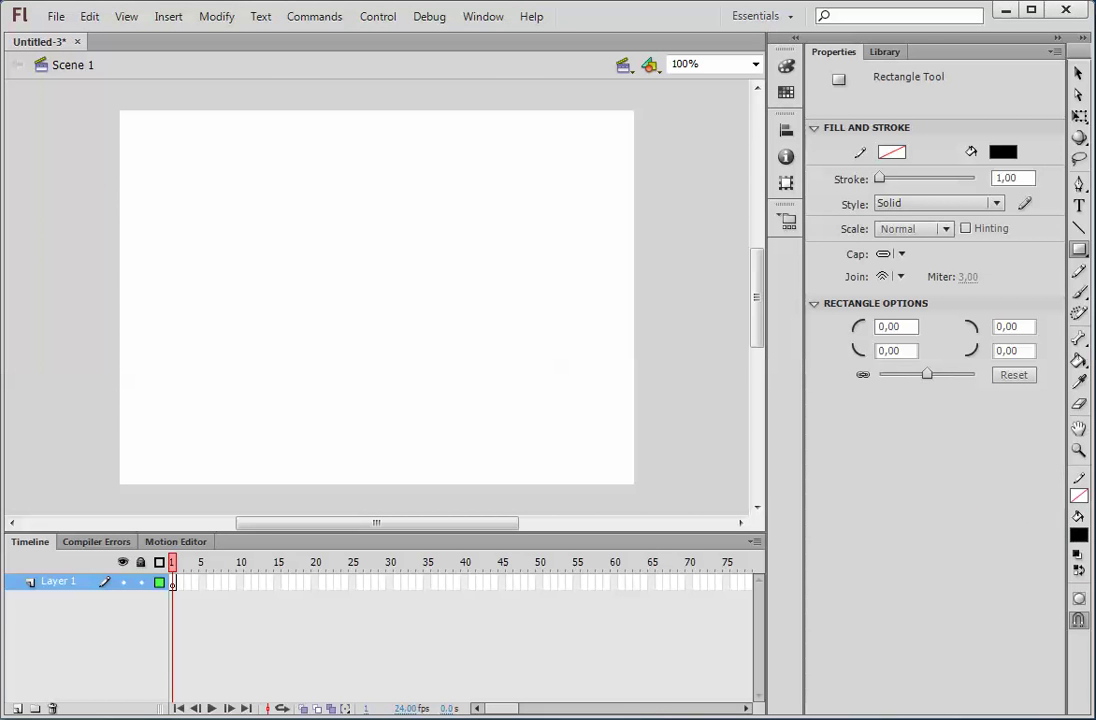
left_click(1079, 536)
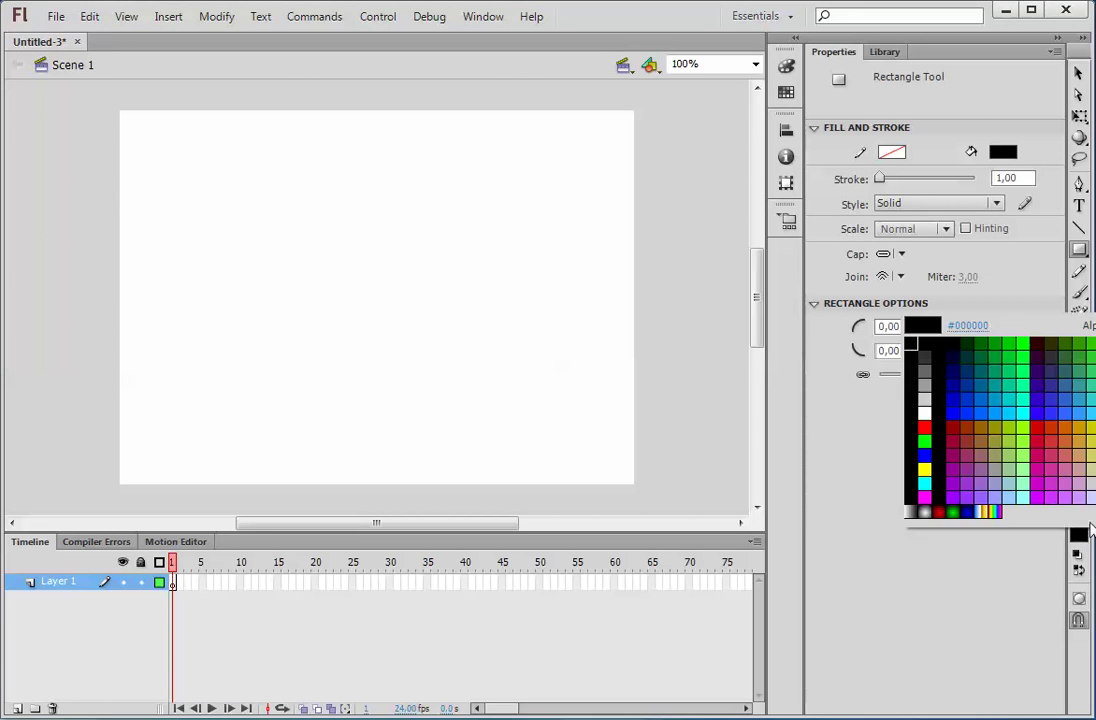
left_click(925, 426)
left_click_drag(499, 140, 592, 232)
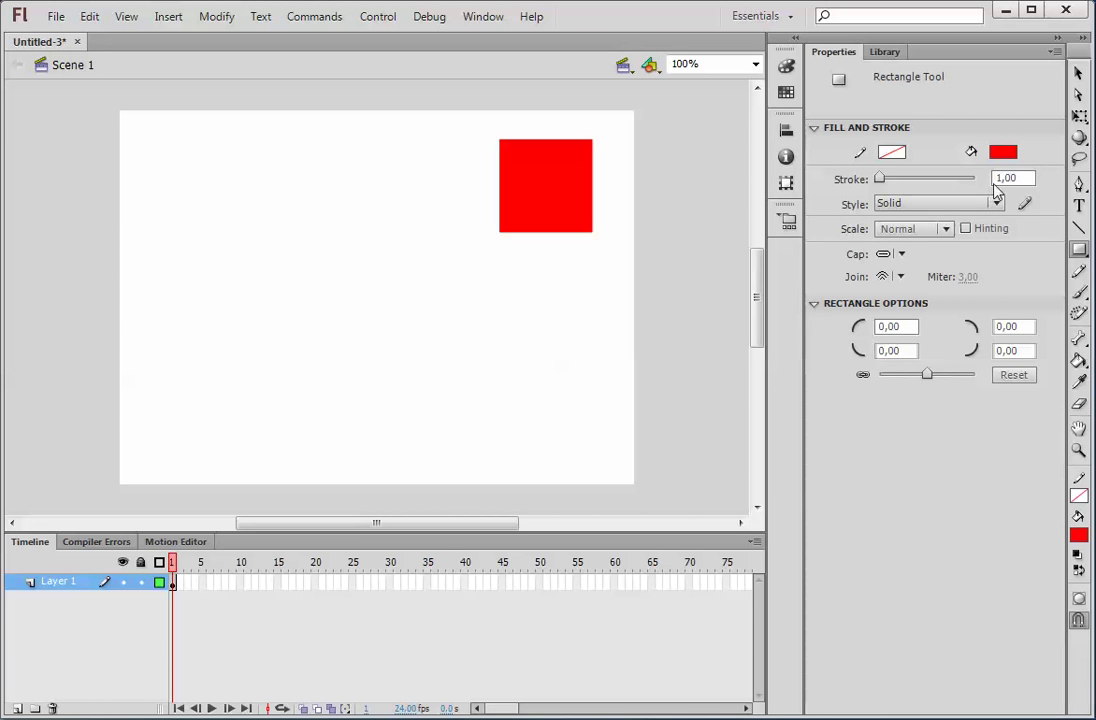
Copy the red square and place the duplicate to its left at the same height
left_click(1079, 75)
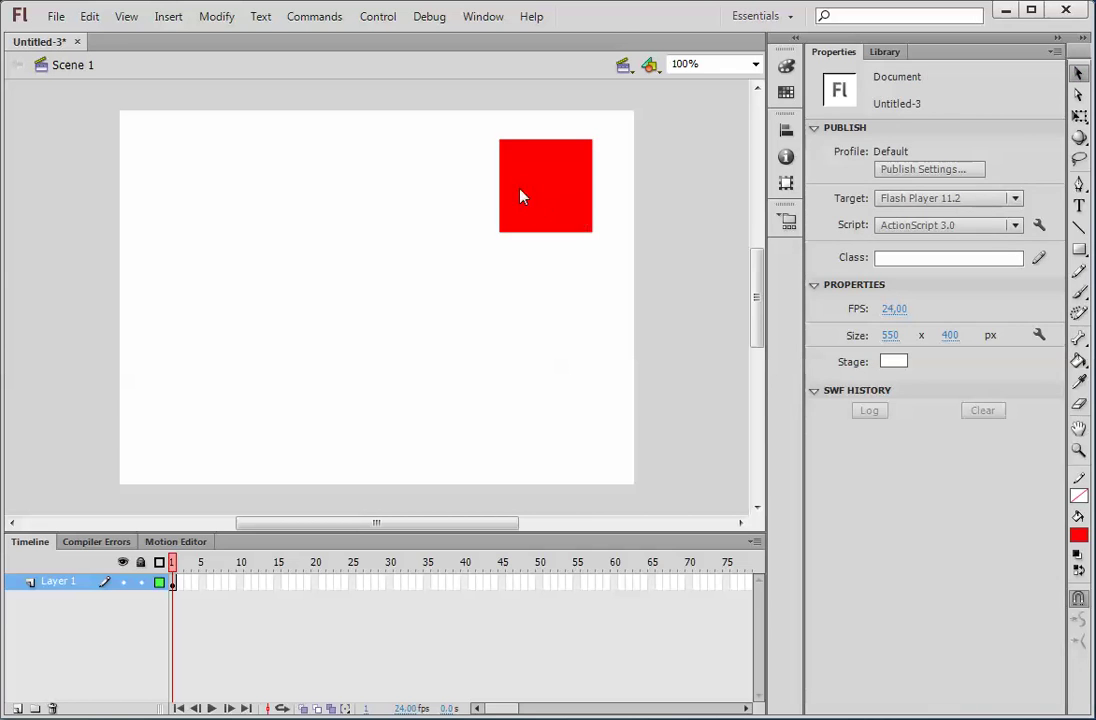
right_click(521, 190)
left_click(565, 270)
right_click(363, 229)
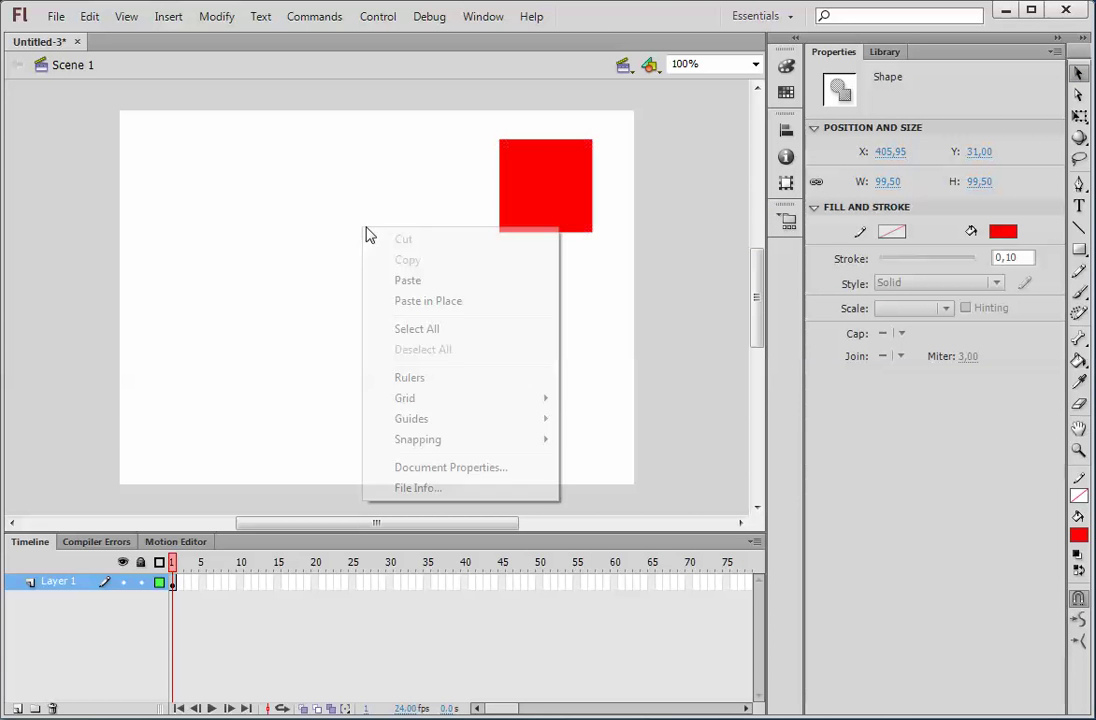
left_click(425, 281)
left_click_drag(393, 292, 415, 190)
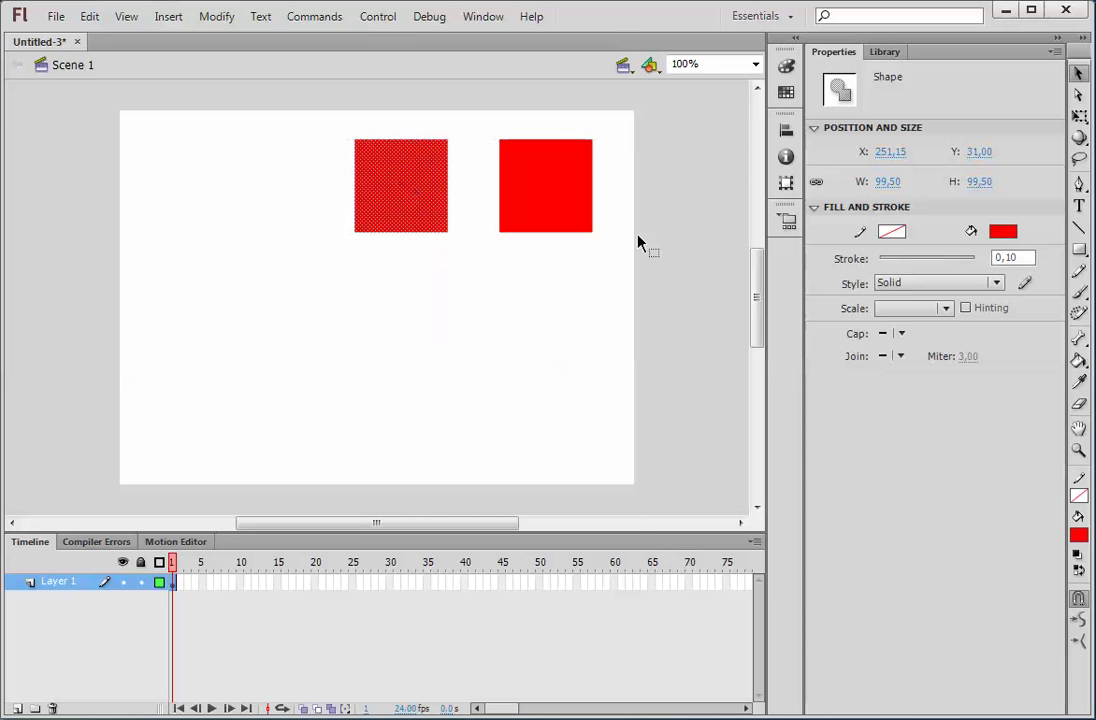
Draw a horizontal line through the middle of the left square and pull its two right corners onto the line, forming a right-pointing triangle
left_click(1081, 229)
left_click_drag(327, 184, 480, 184)
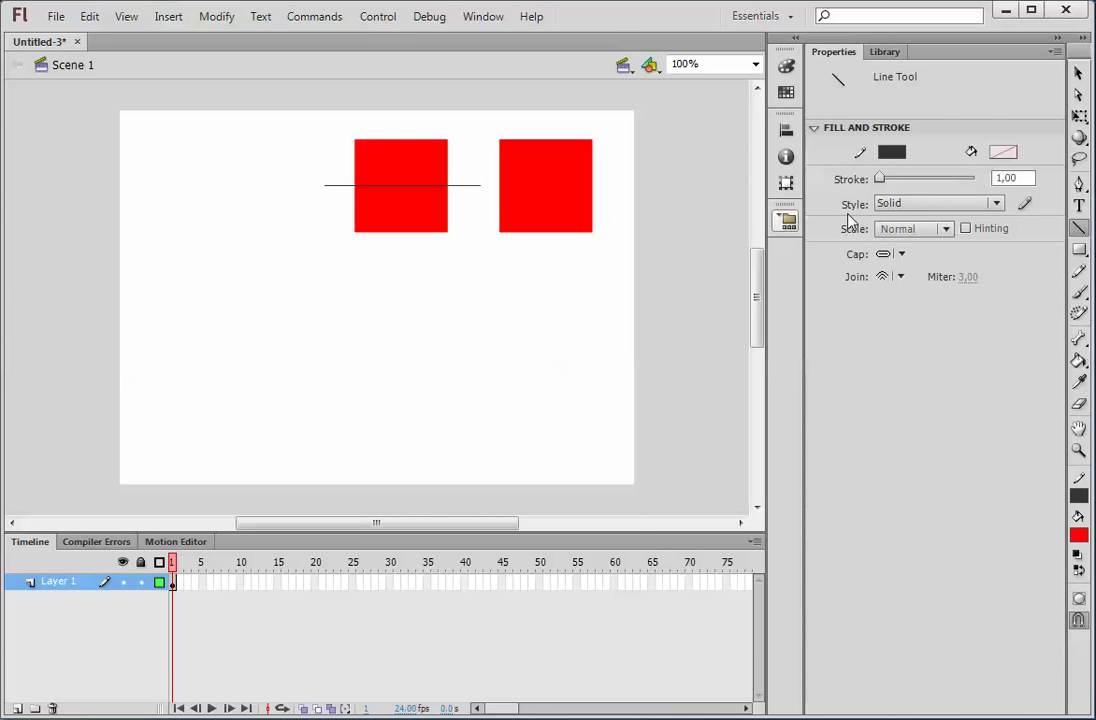
left_click(1079, 73)
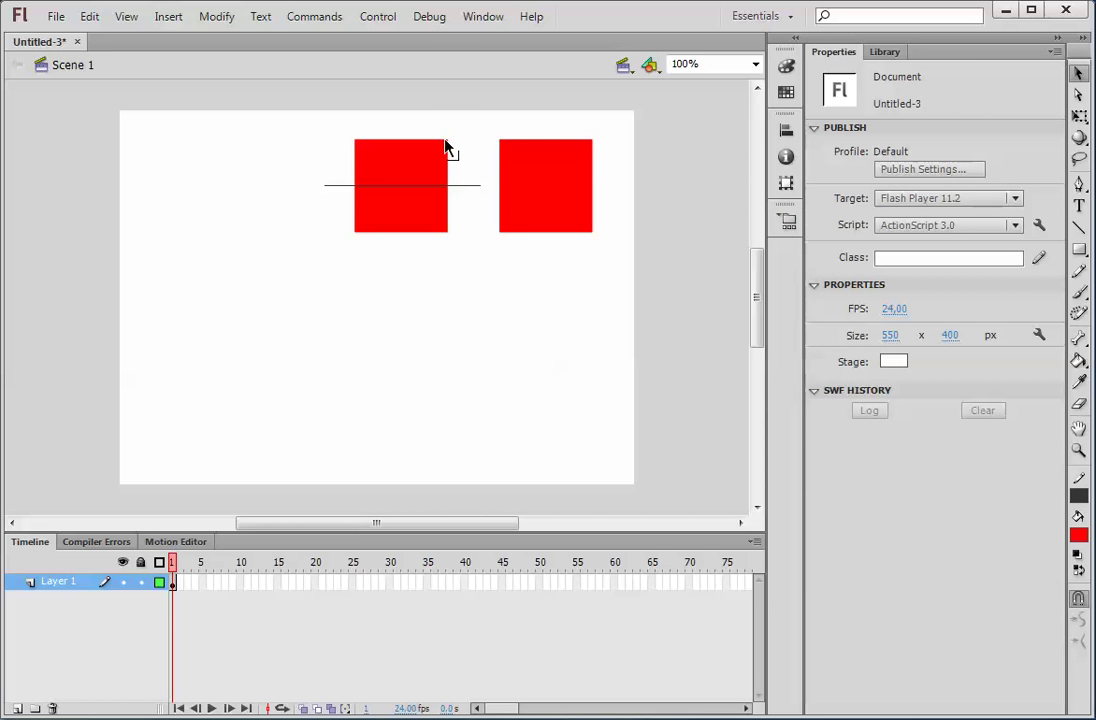
left_click_drag(448, 152, 446, 186)
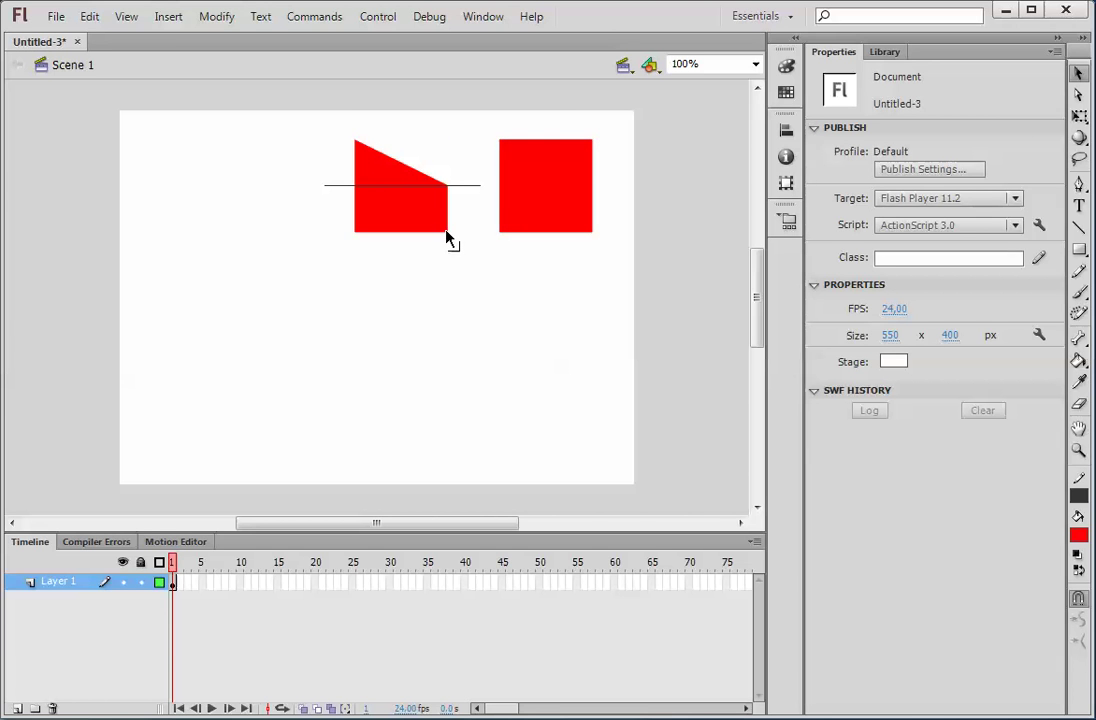
left_click_drag(448, 237, 448, 188)
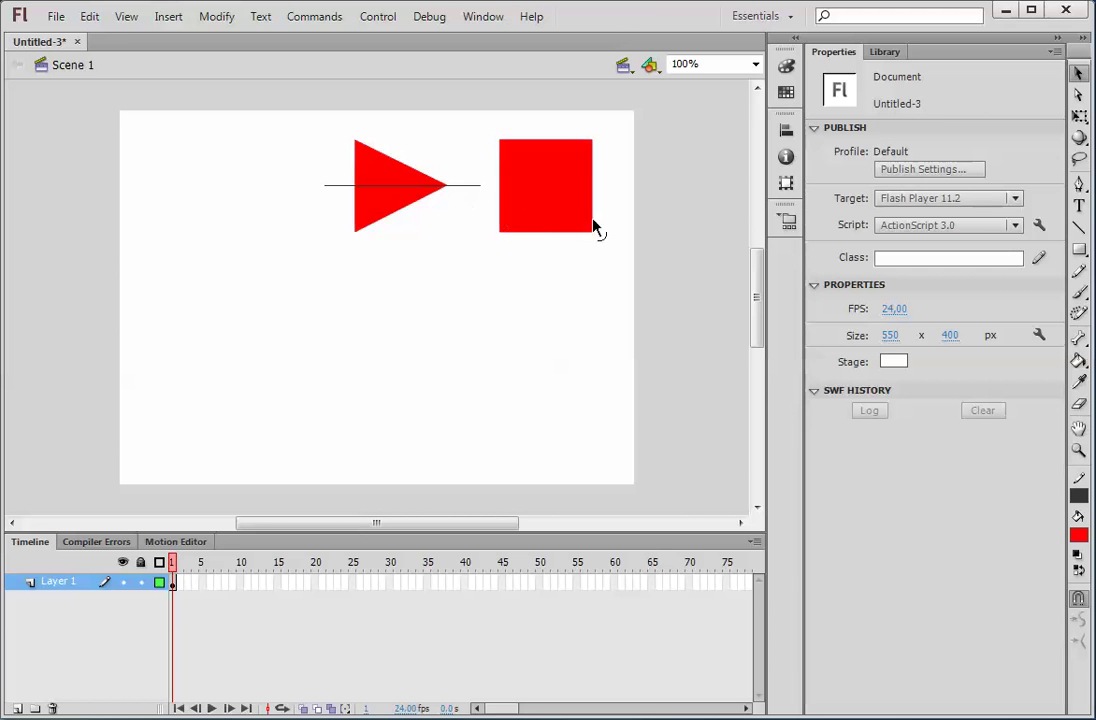
Delete all three segments of the horizontal line crossing the triangle
left_click(474, 190)
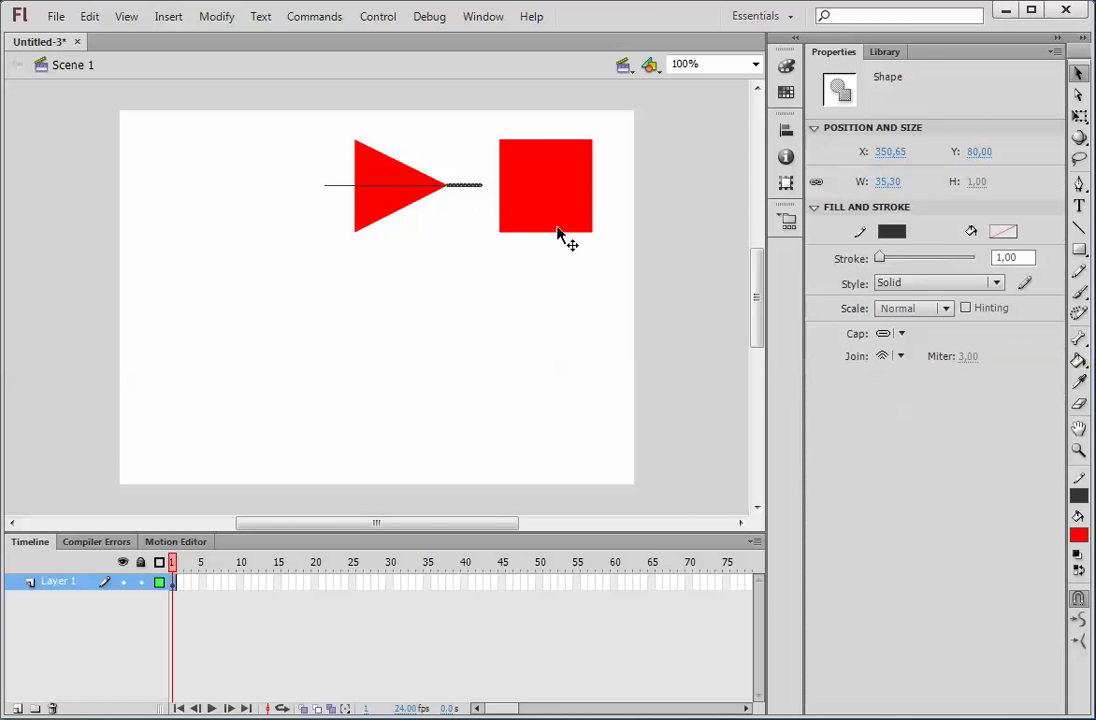
key("Delete")
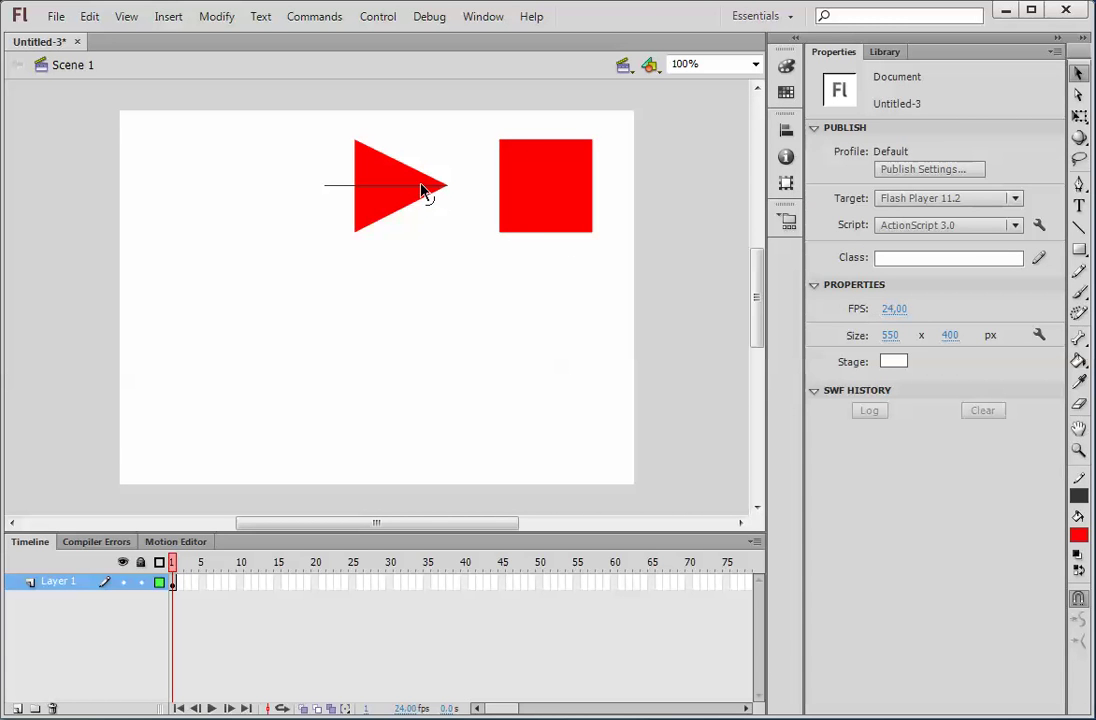
left_click(421, 186)
key("Delete")
left_click(338, 186)
key("Delete")
Convert the red square into a Button symbol named stop with centred registration
left_click(548, 186)
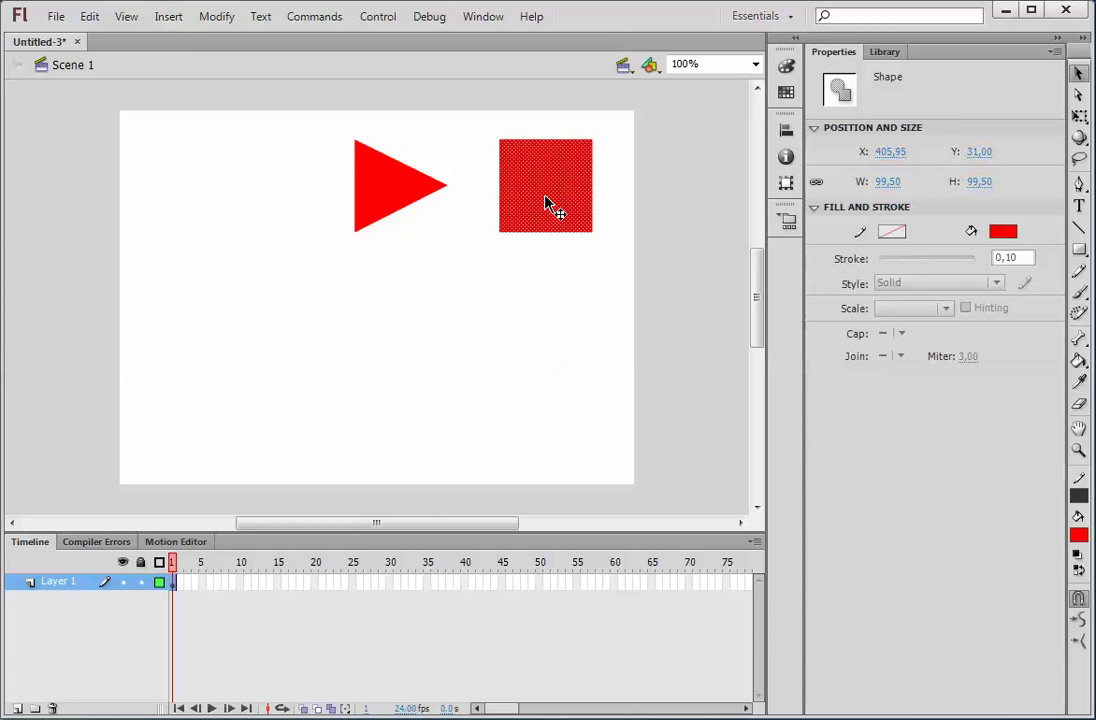
key("F8")
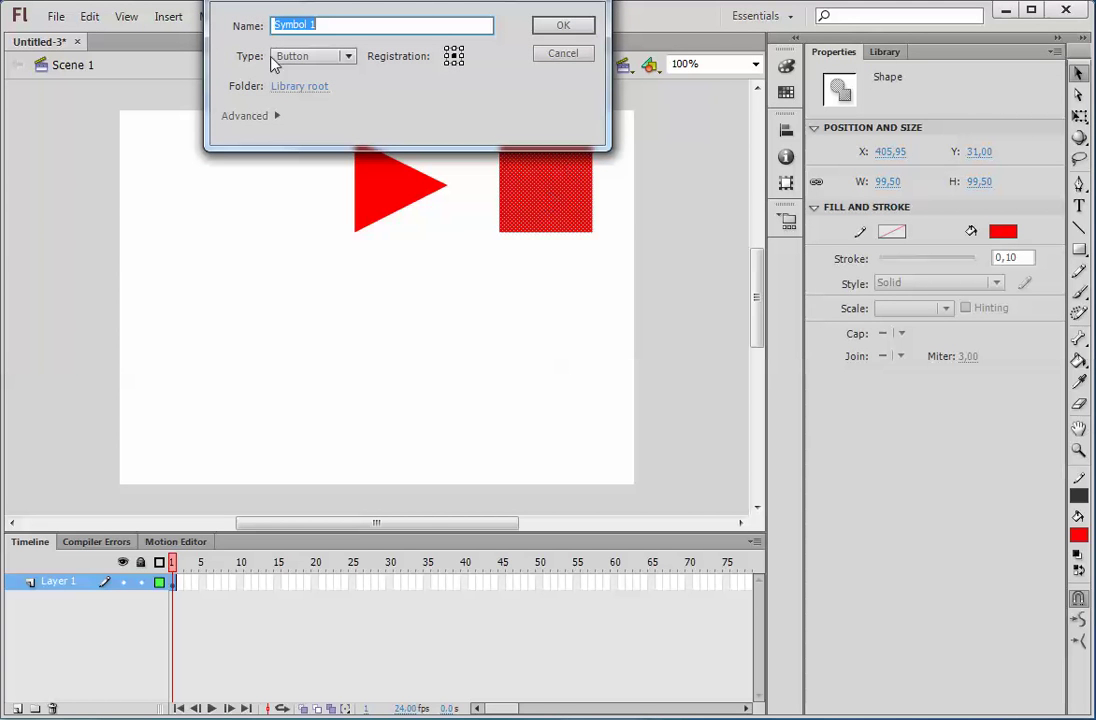
type("stop")
left_click(310, 57)
left_click(296, 95)
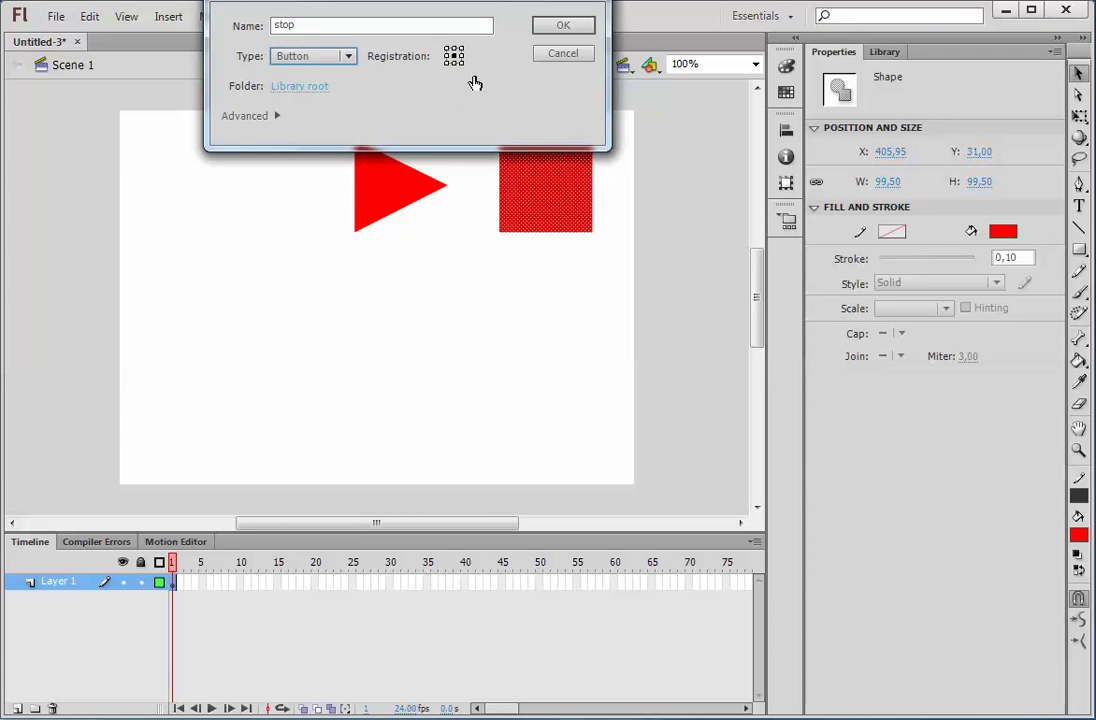
left_click(454, 56)
left_click(567, 30)
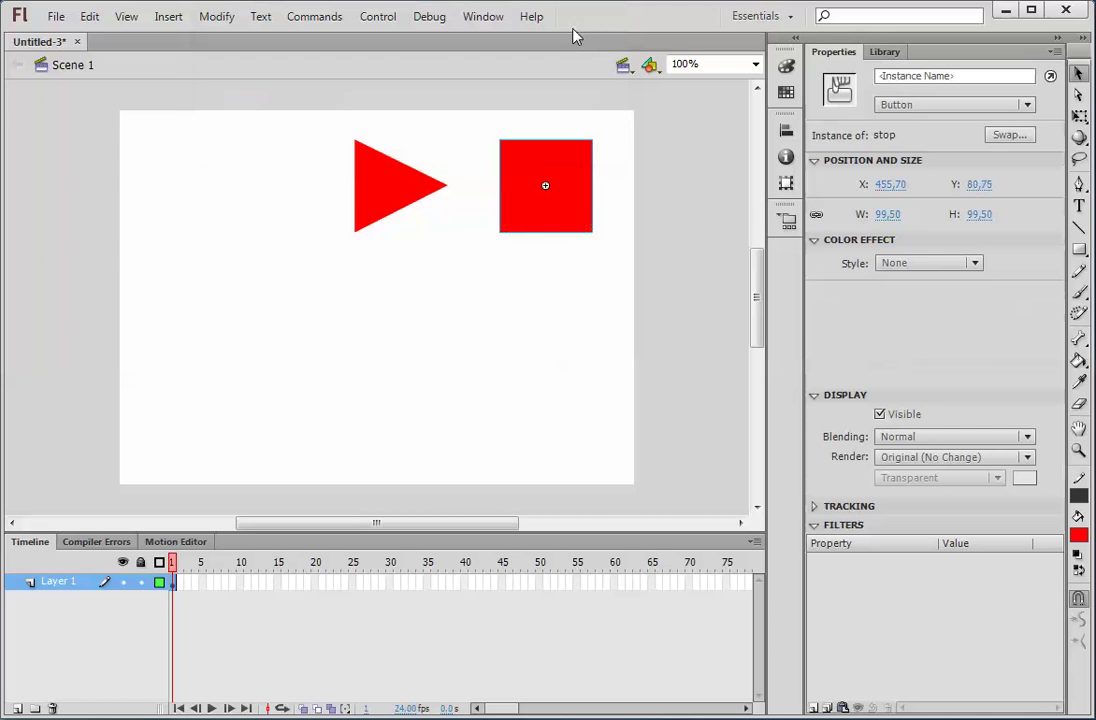
Convert the red triangle into a Button symbol named play
left_click(380, 208)
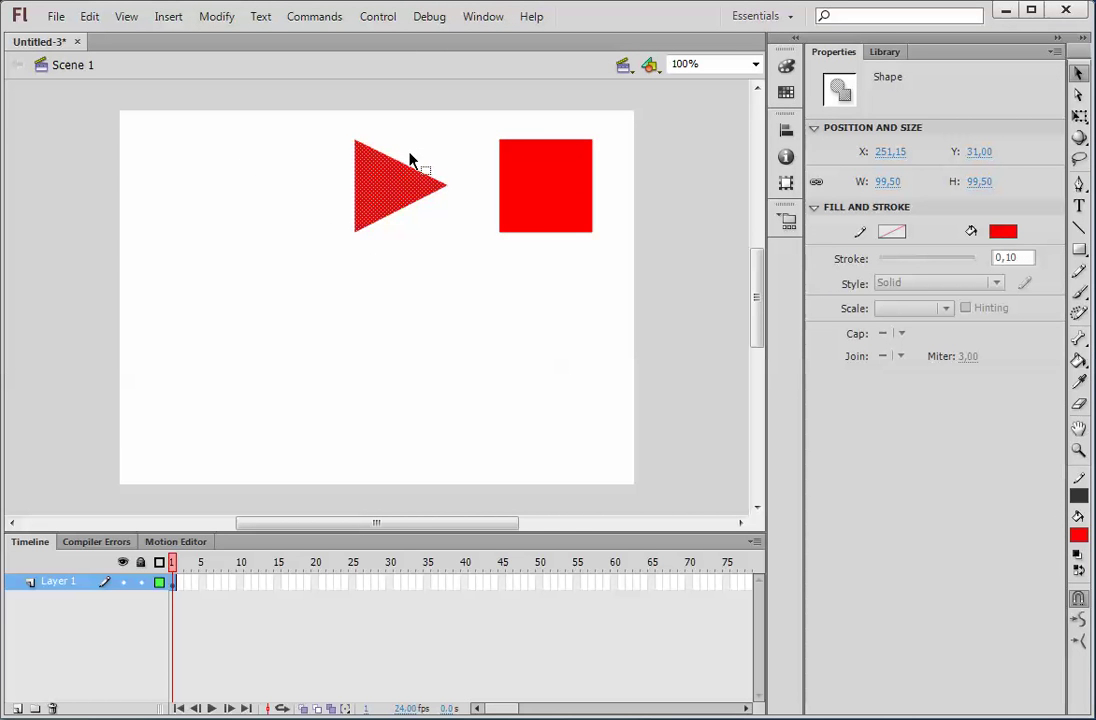
key("F8")
left_click(290, 57)
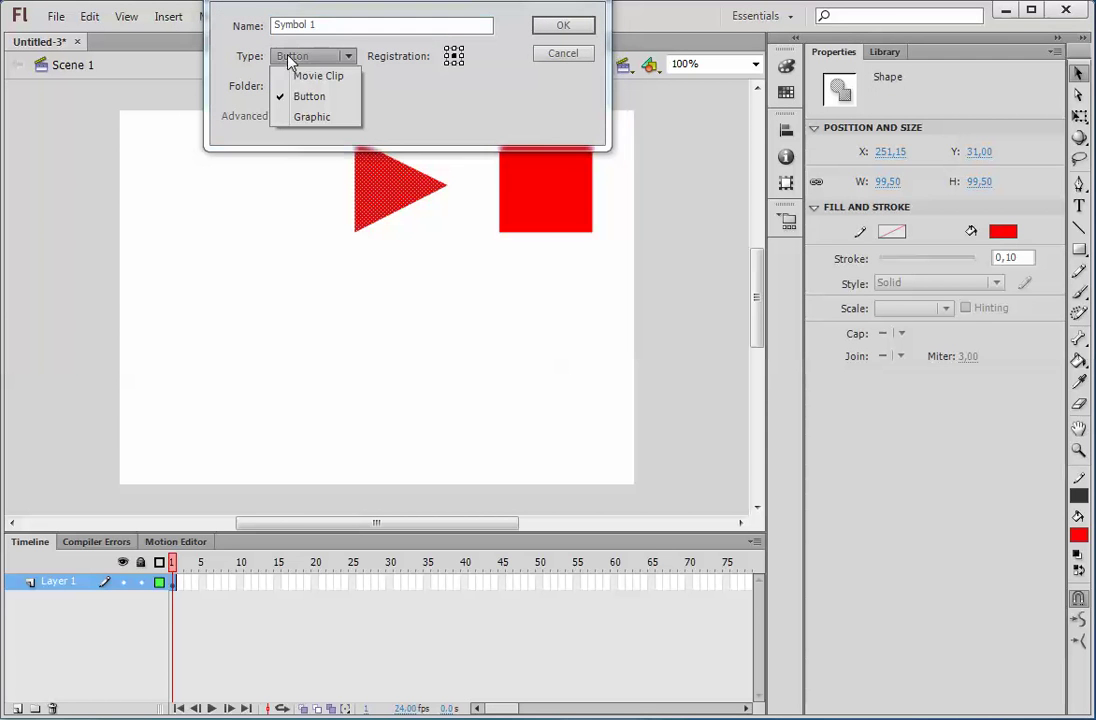
left_click(313, 97)
left_click(337, 26)
left_click_drag(337, 26, 187, 24)
type("play")
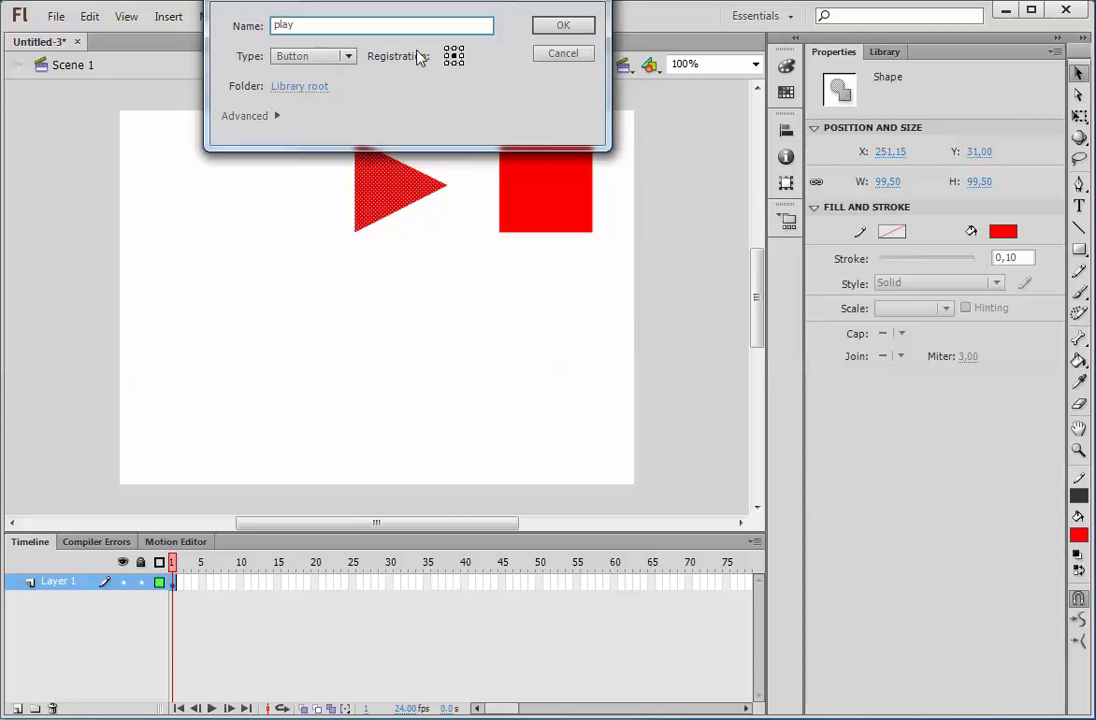
left_click(563, 30)
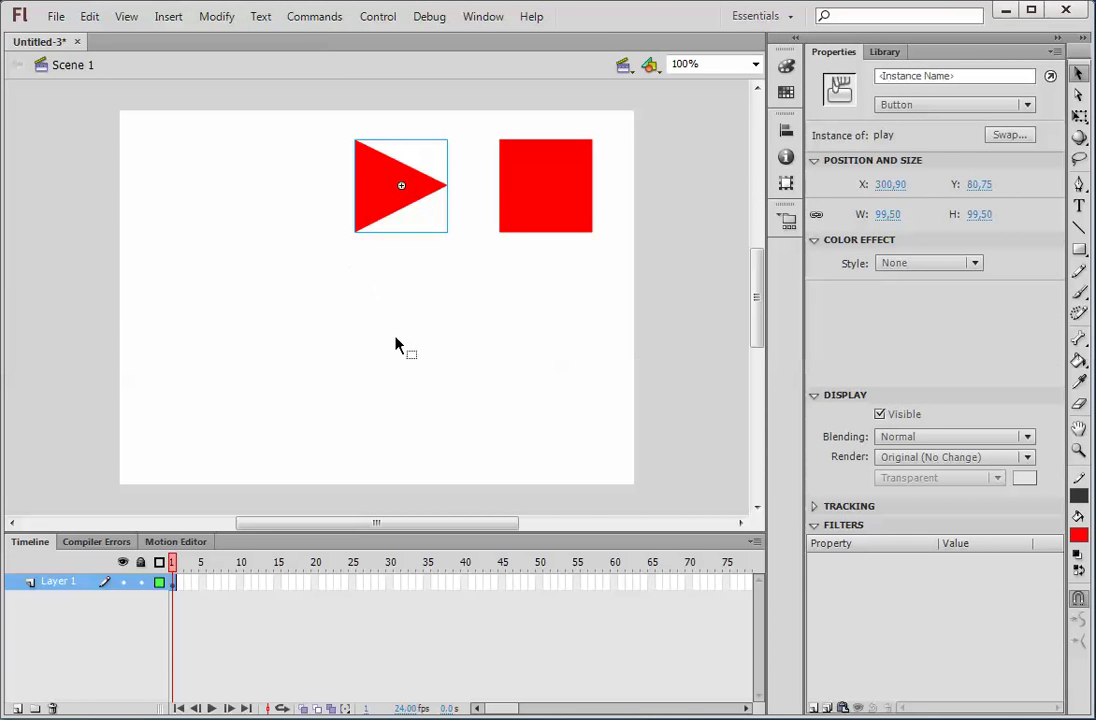
Enter the play button's editing mode and insert keyframes in its Hit and Down frames
double_click(398, 206)
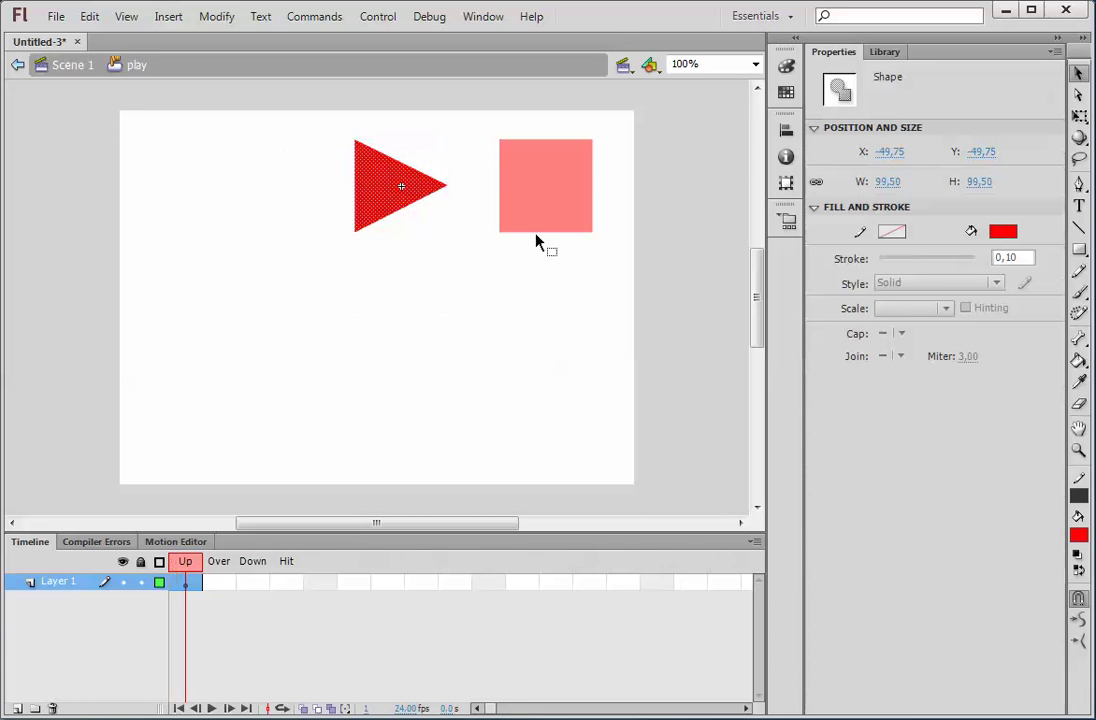
left_click(287, 583)
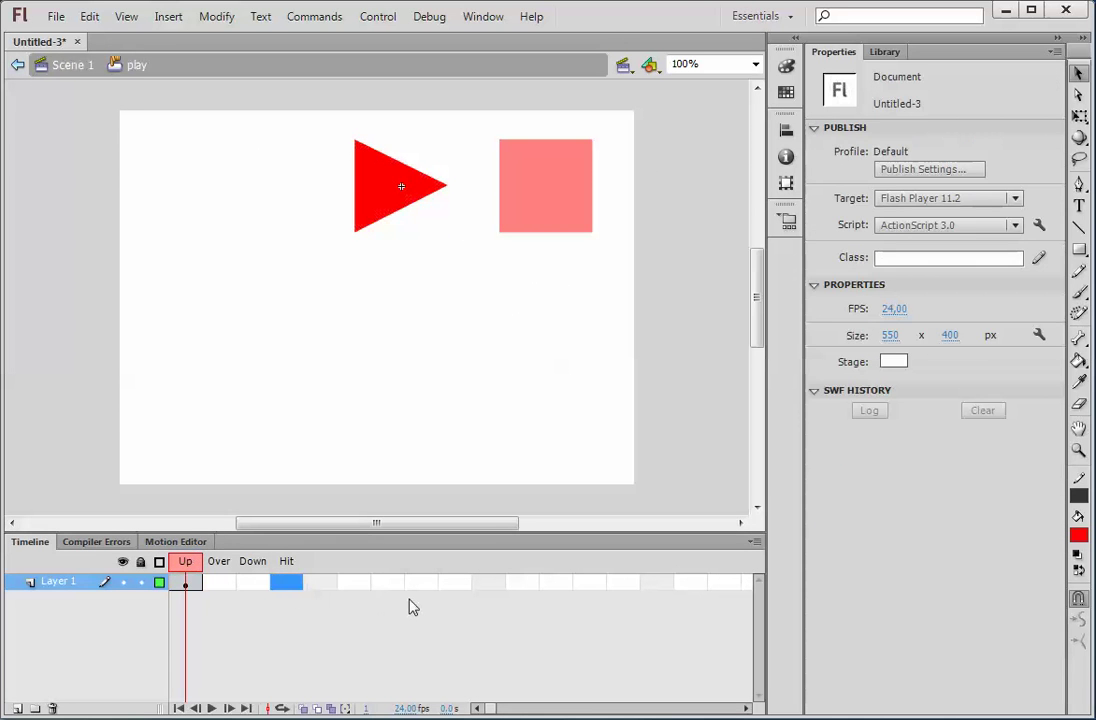
key("F6")
left_click(263, 586)
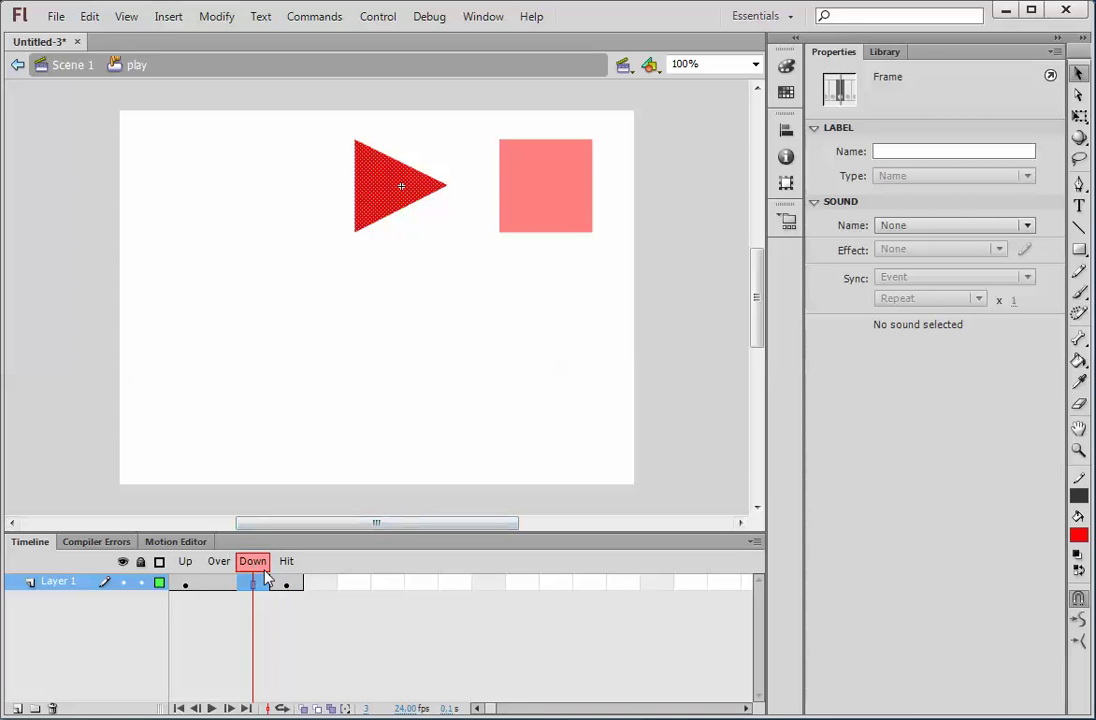
key("F6")
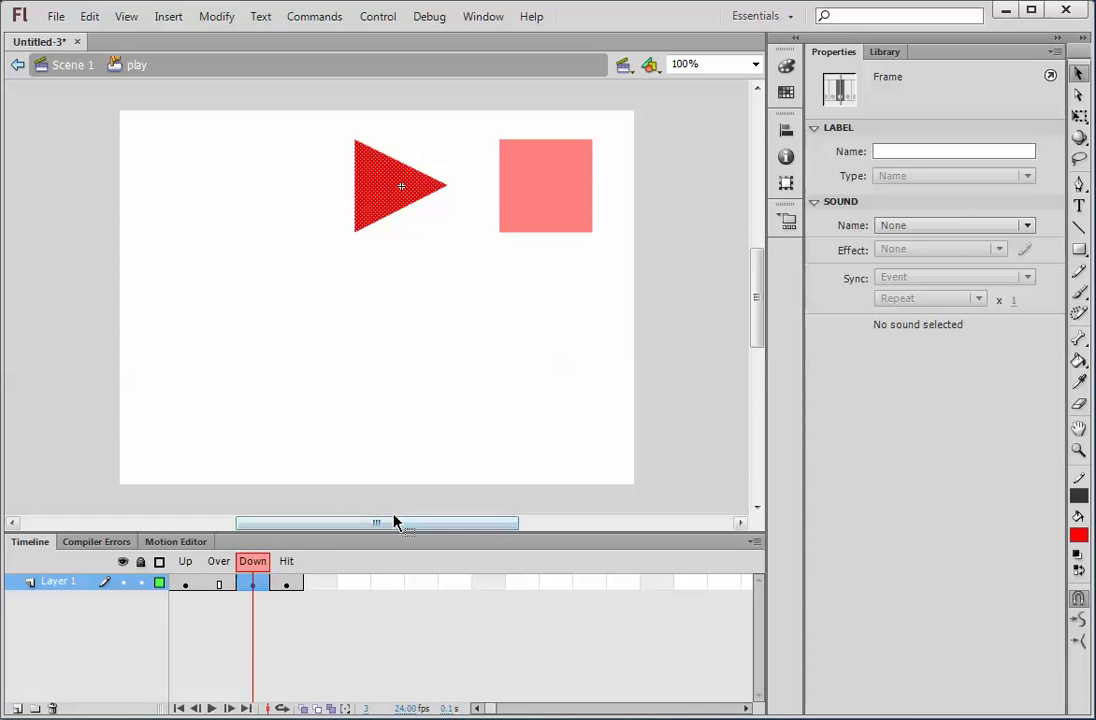
In the play button's Hit frame, draw a black rectangle without stroke that fully covers the triangle
left_click(296, 585)
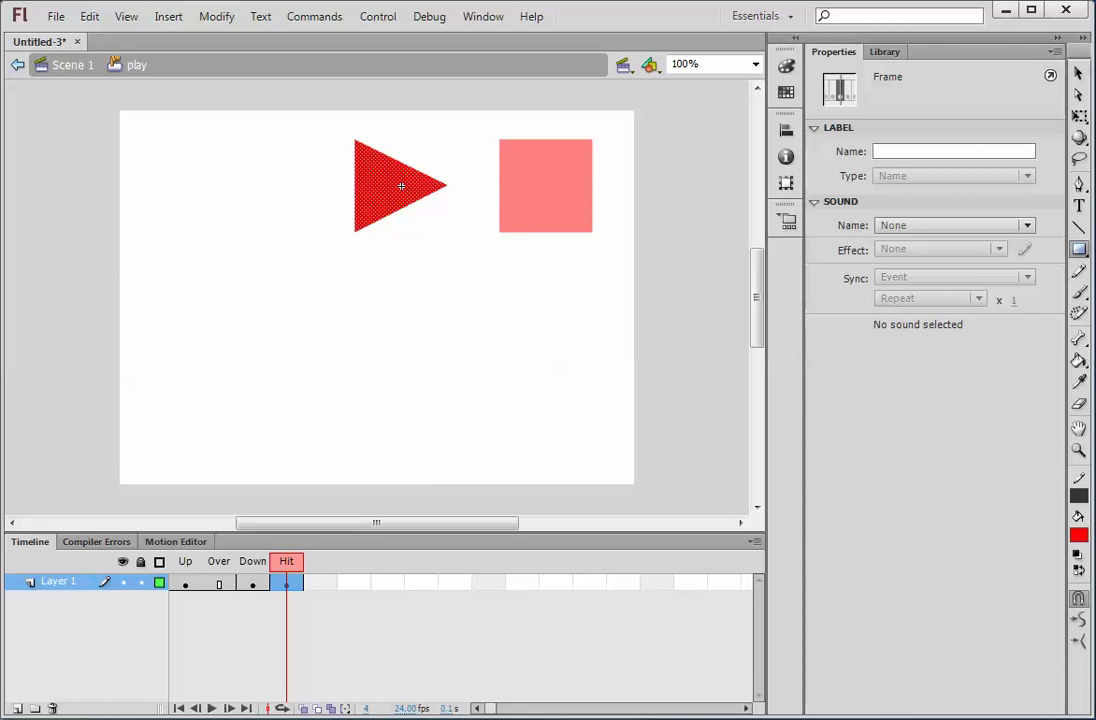
left_click(1079, 250)
left_click(1079, 494)
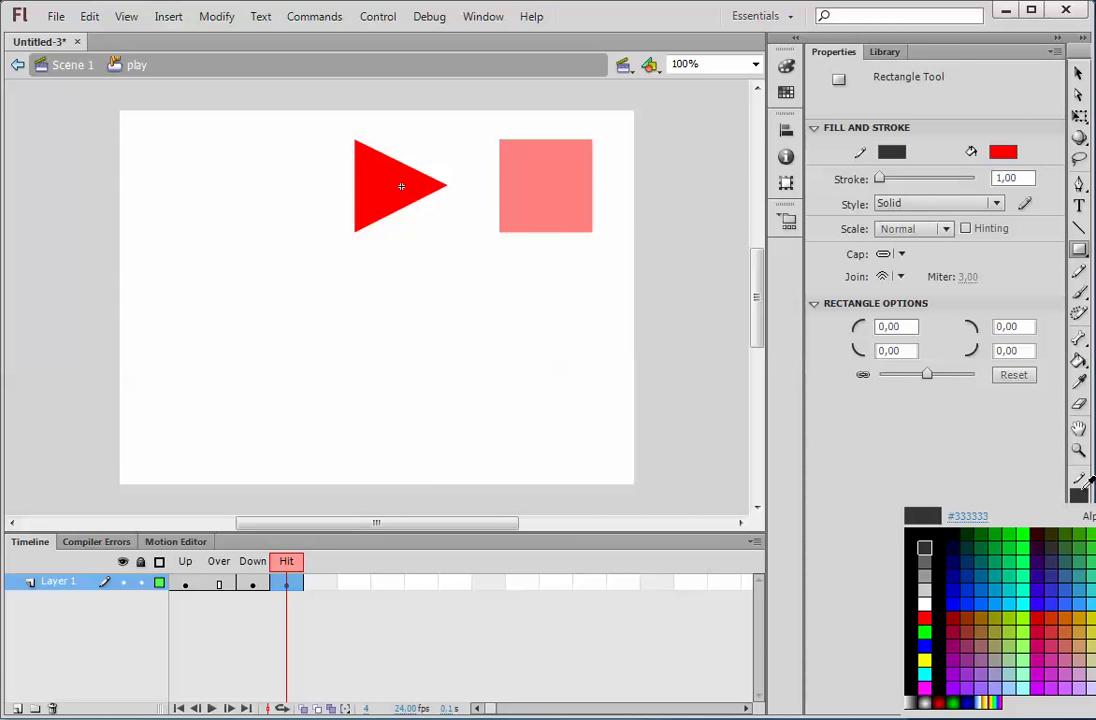
left_click(1090, 516)
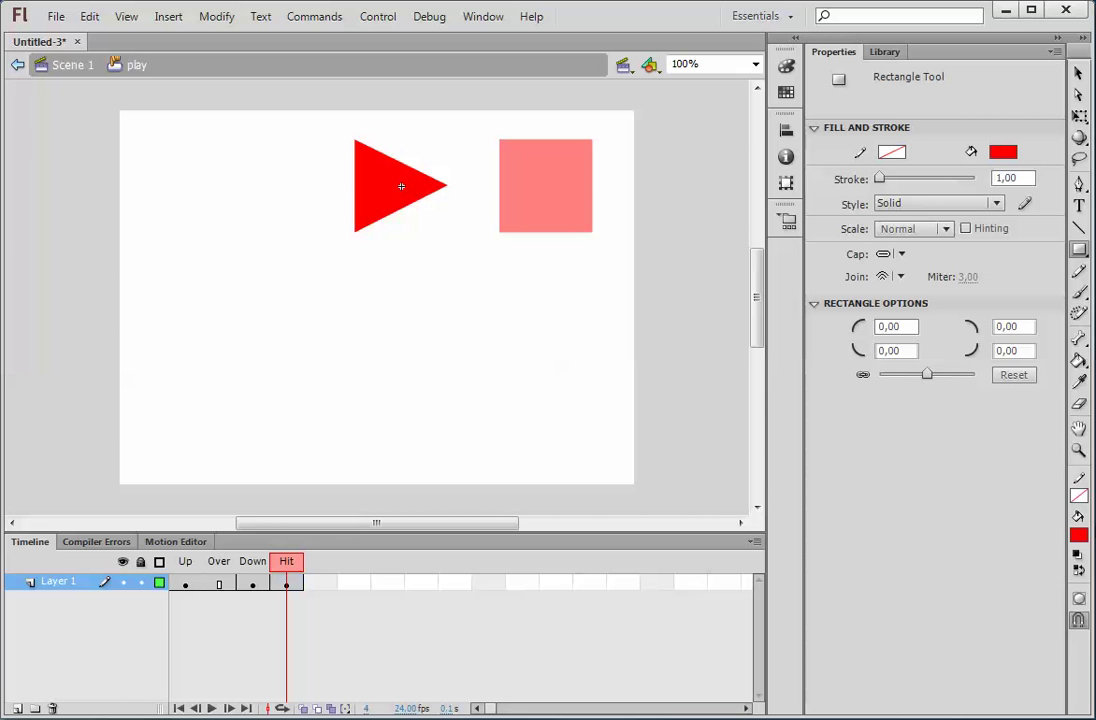
left_click(1079, 536)
left_click(923, 343)
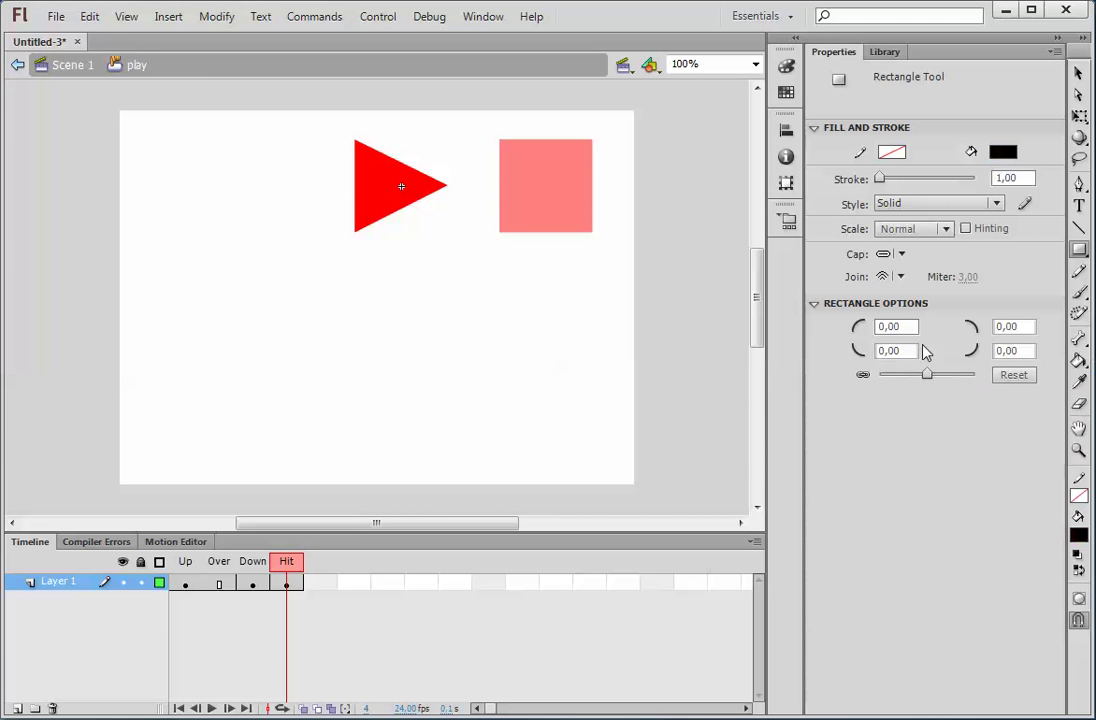
left_click_drag(334, 125, 456, 245)
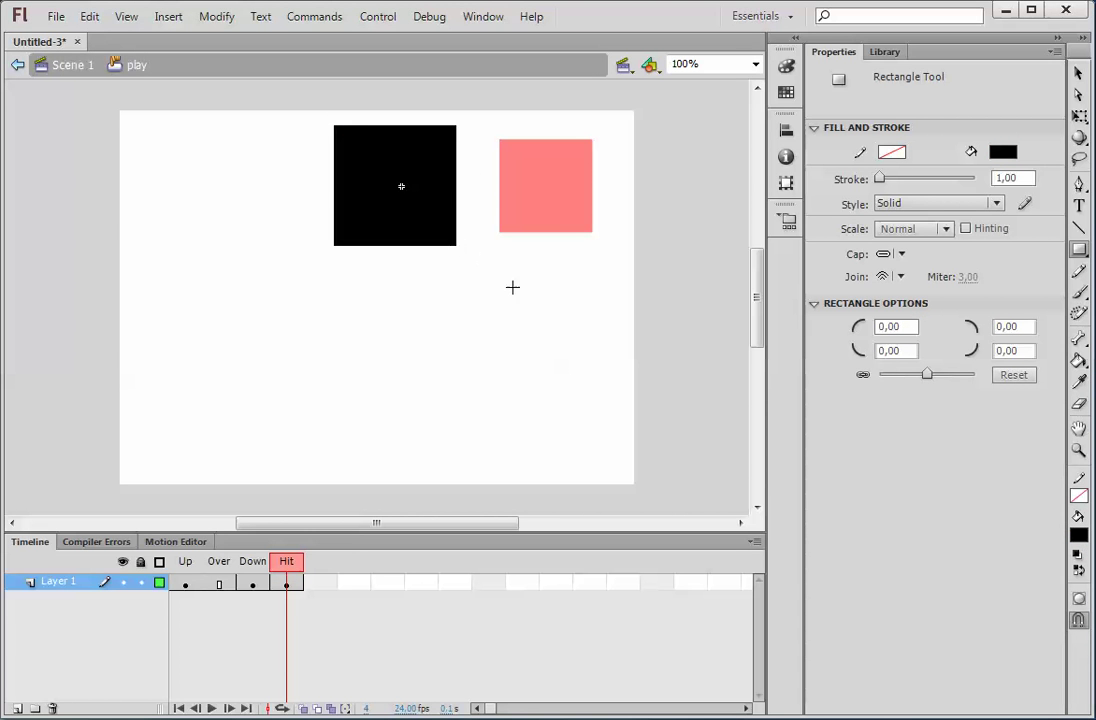
Select the play button's Down frame and import Negative 2004 10 - Tango.mp3 from the Desktop into the library
left_click(253, 584)
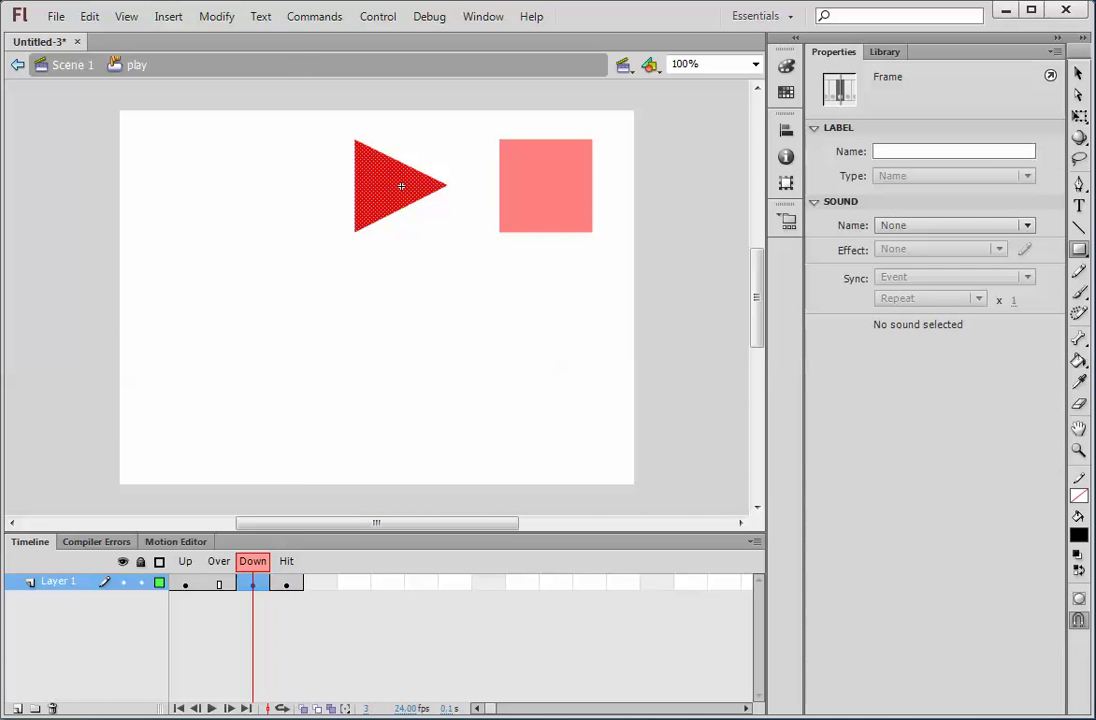
left_click(55, 17)
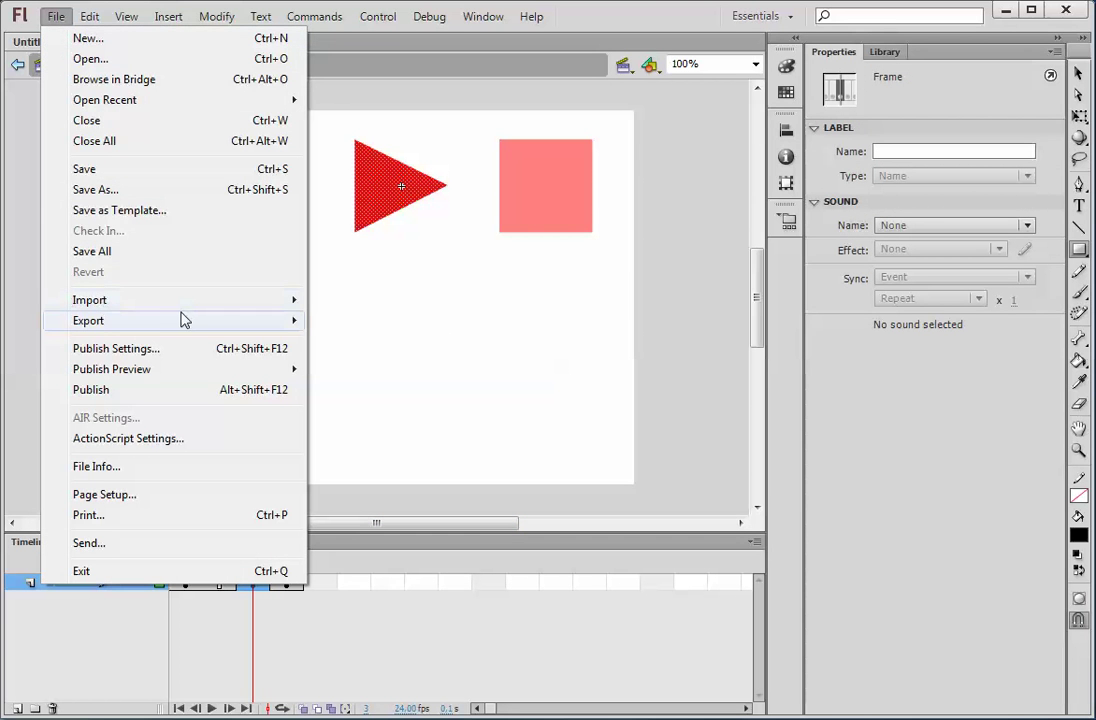
mouse_move(186, 305)
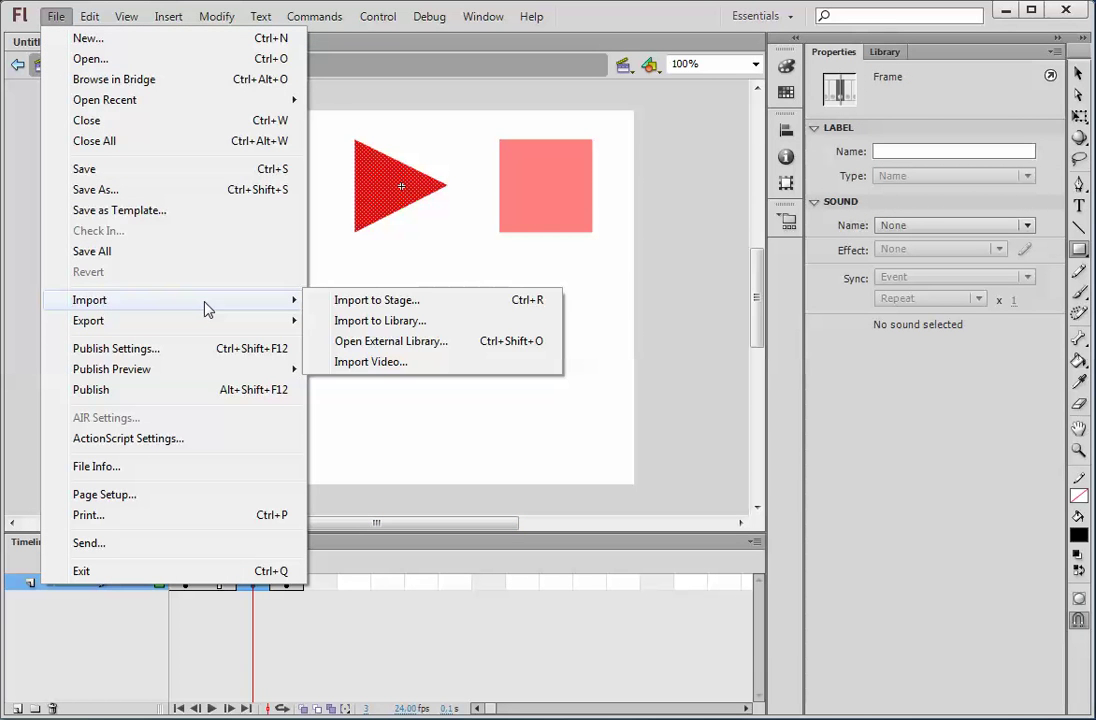
left_click(338, 321)
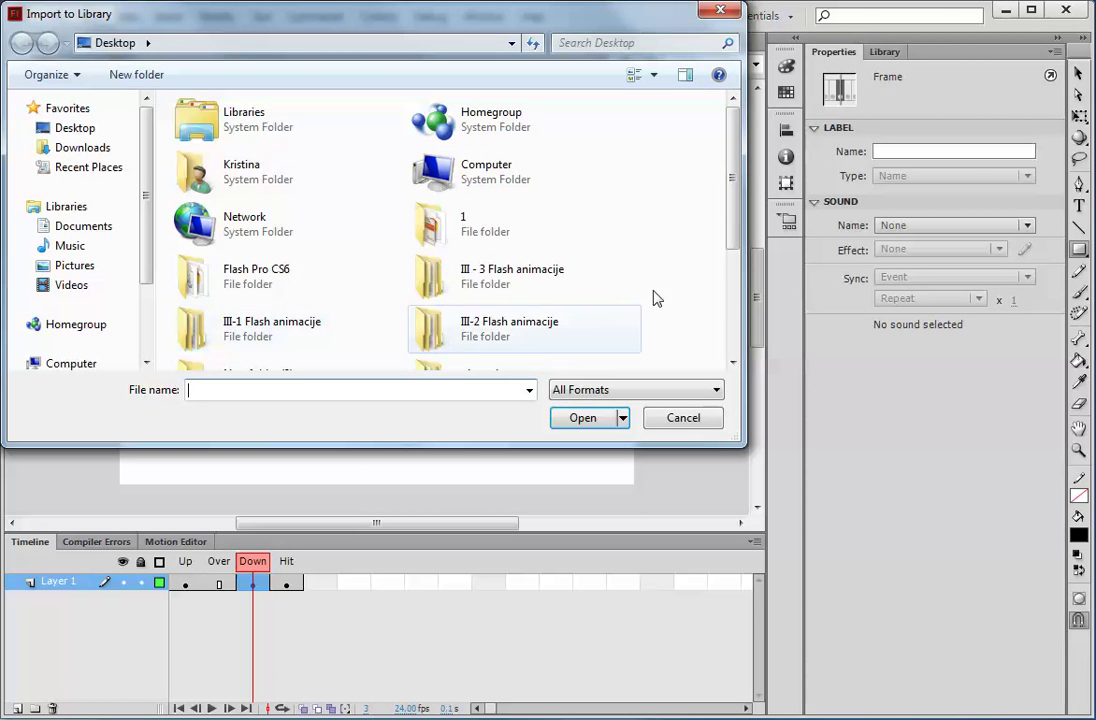
left_click_drag(733, 235, 745, 326)
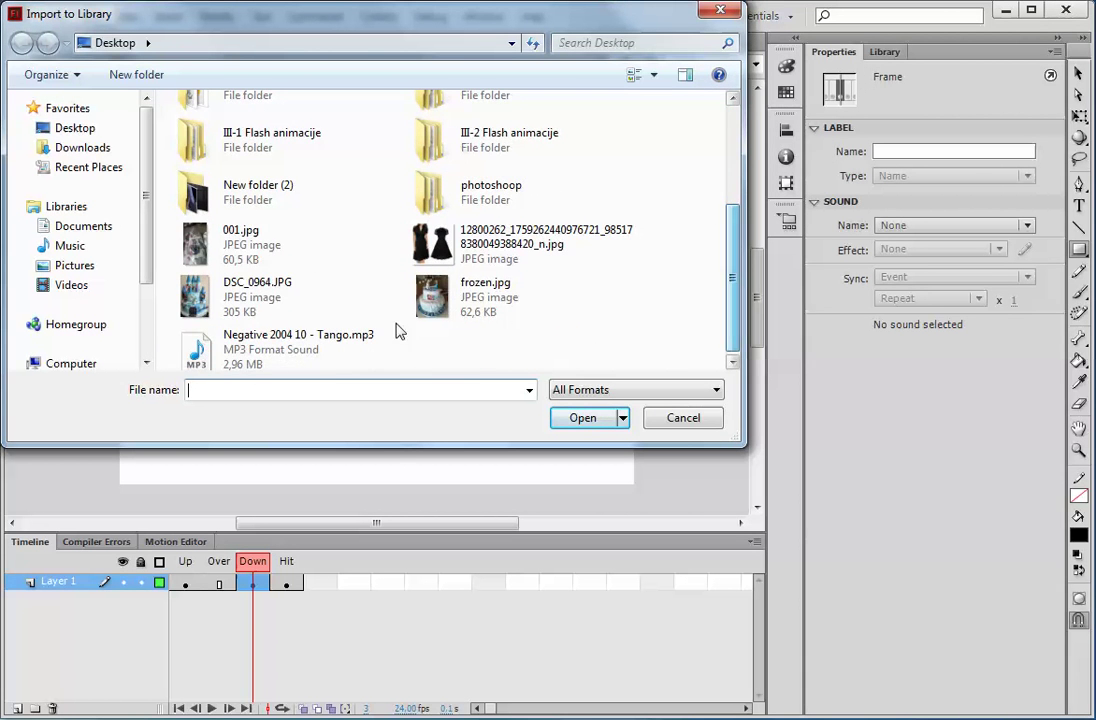
left_click(298, 342)
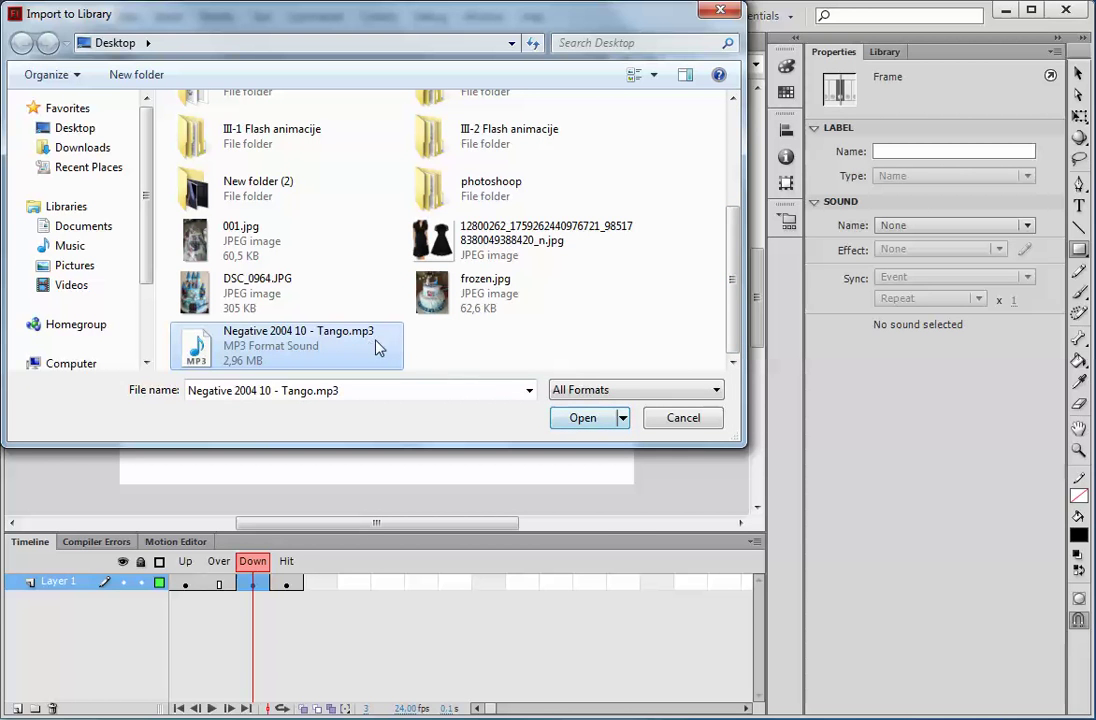
left_click(575, 420)
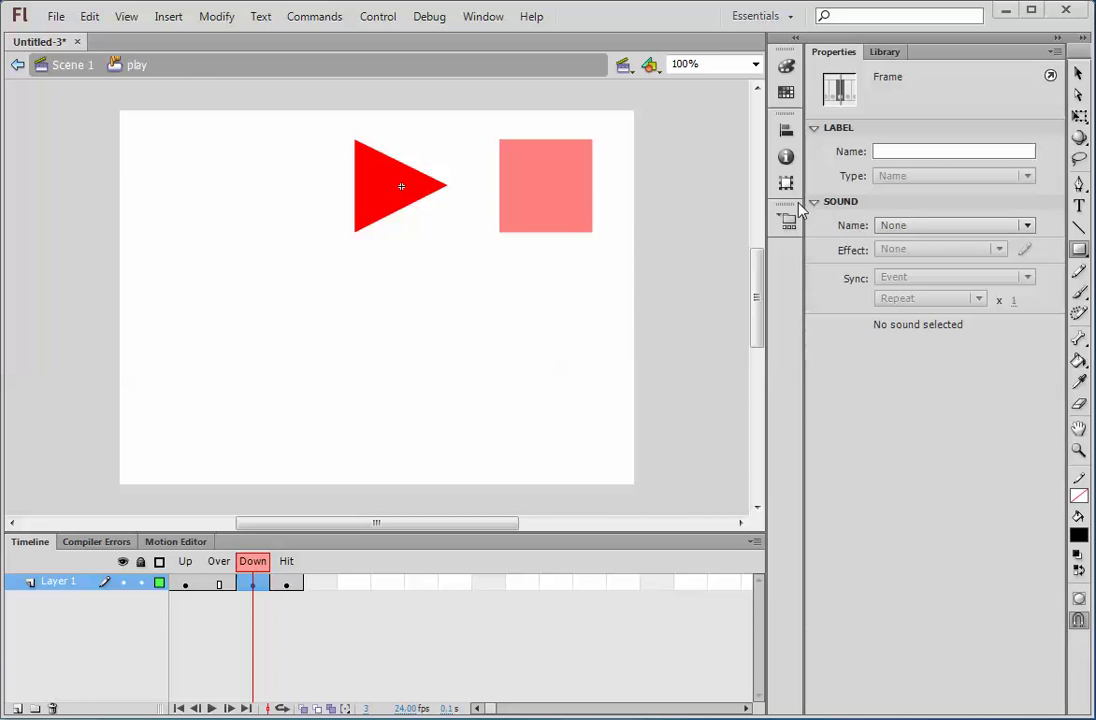
Assign the Negative 2004 10 - Tango.mp3 sound to the play button's Down frame with Start sync, and return to Scene 1
left_click(893, 229)
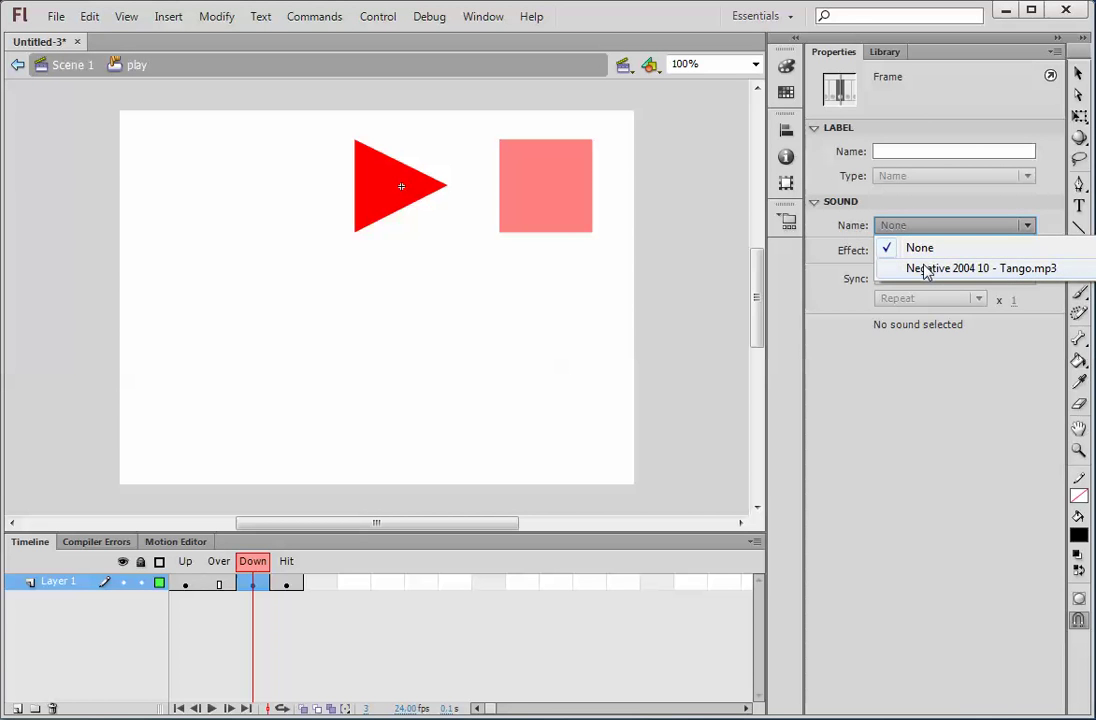
left_click(927, 270)
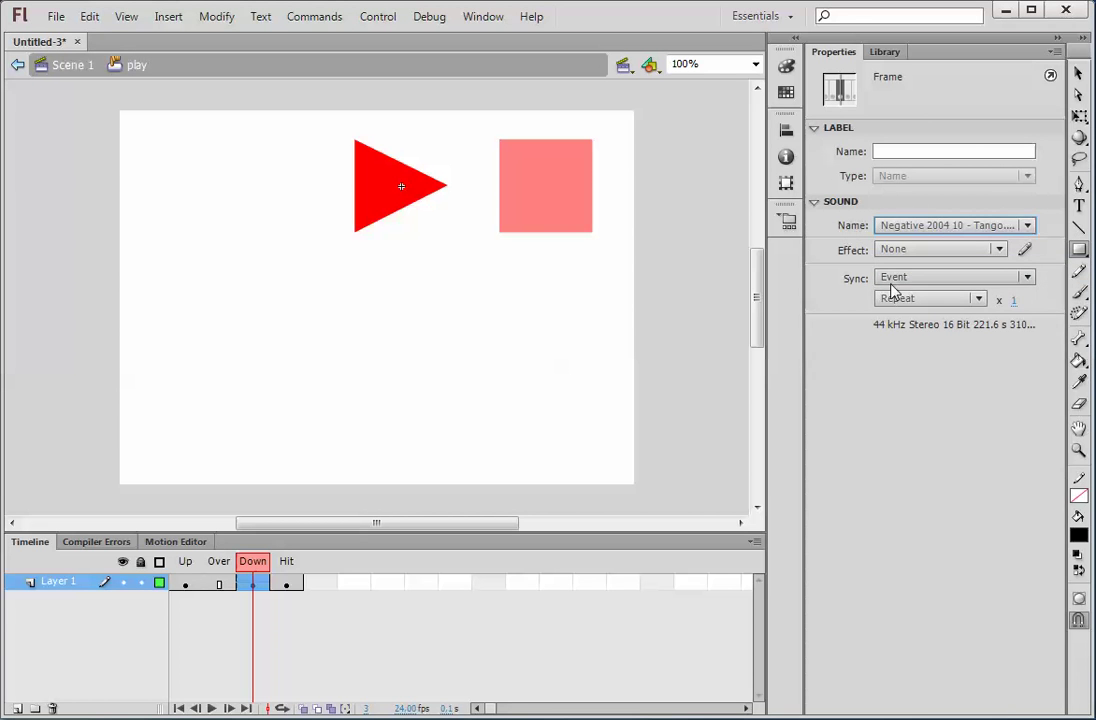
left_click(882, 278)
left_click(917, 320)
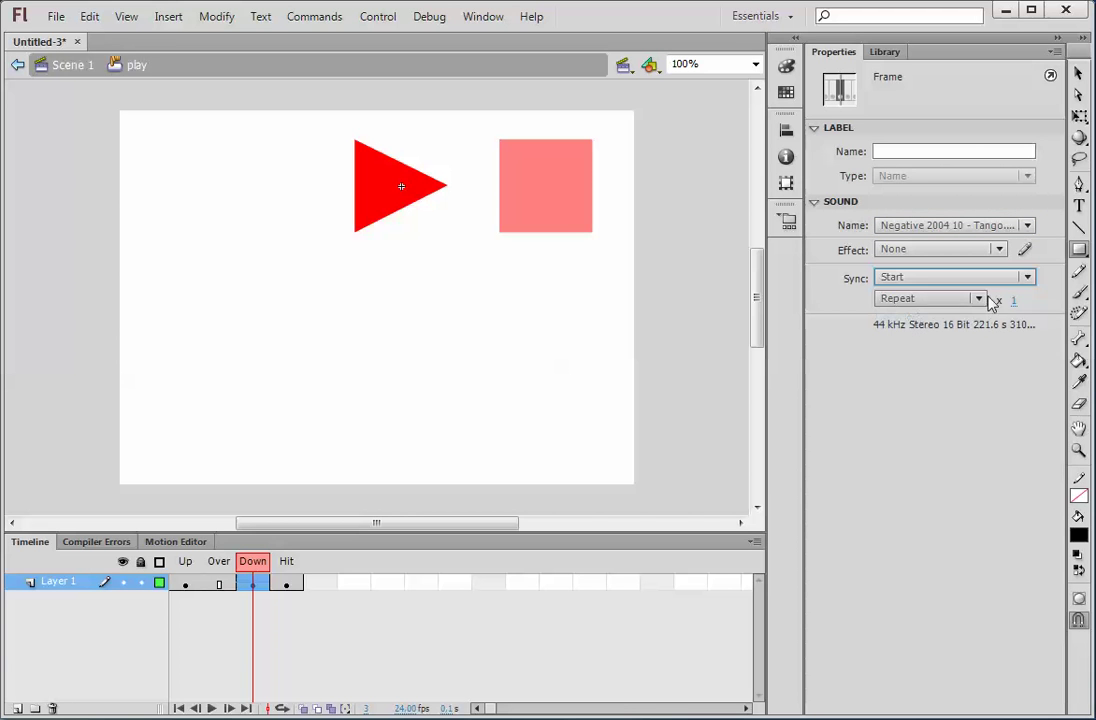
left_click(60, 64)
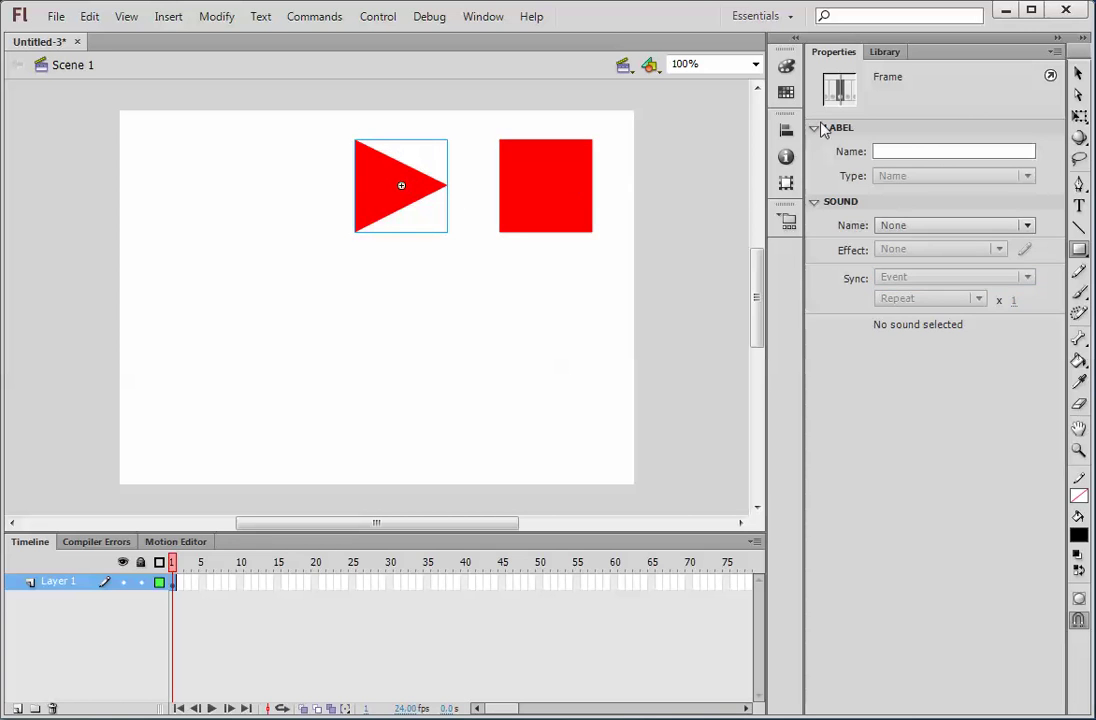
Enter the stop button's editing mode and insert keyframes in its Hit and Down frames
double_click(555, 193)
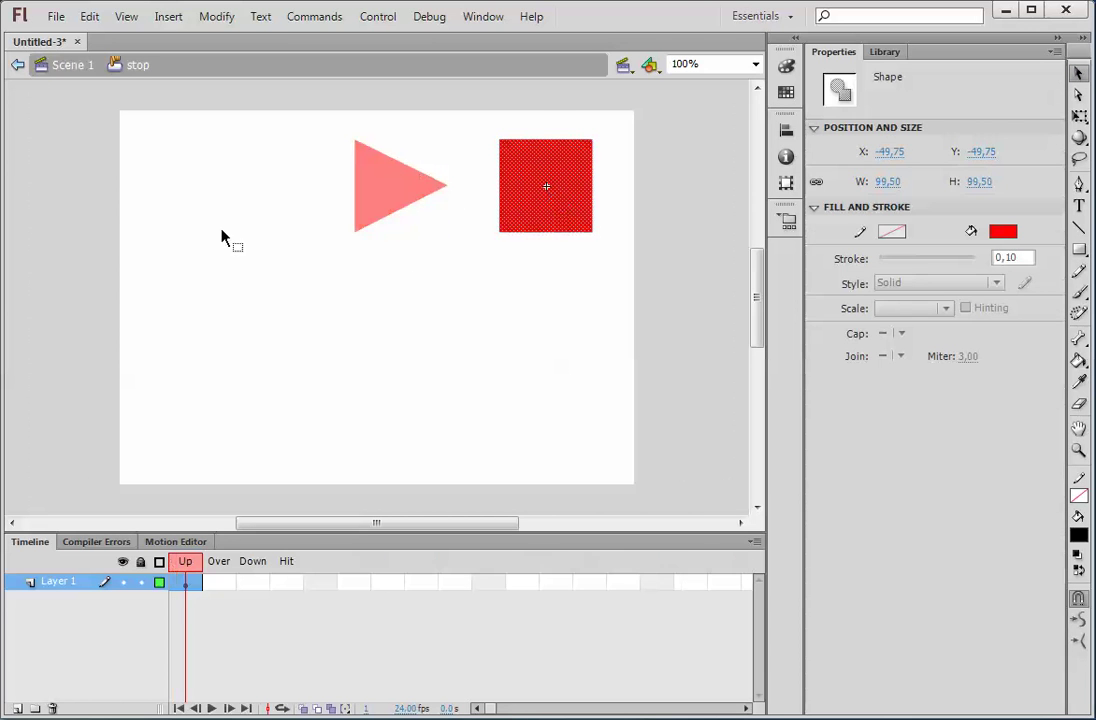
left_click(287, 583)
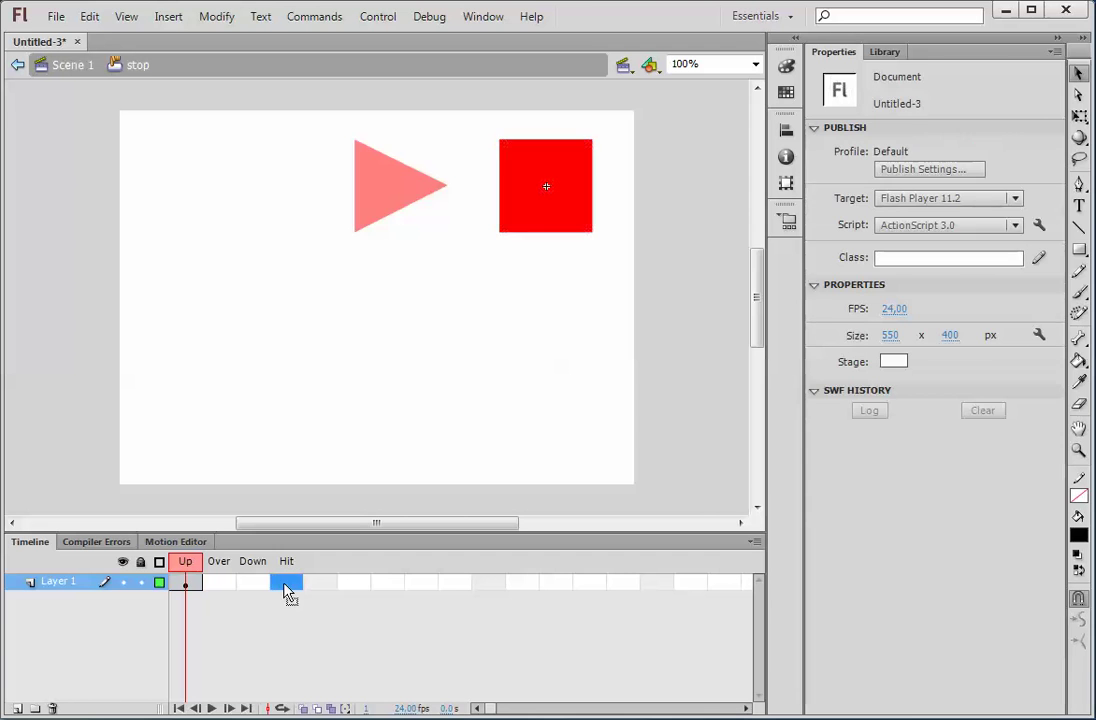
right_click(287, 583)
left_click(383, 212)
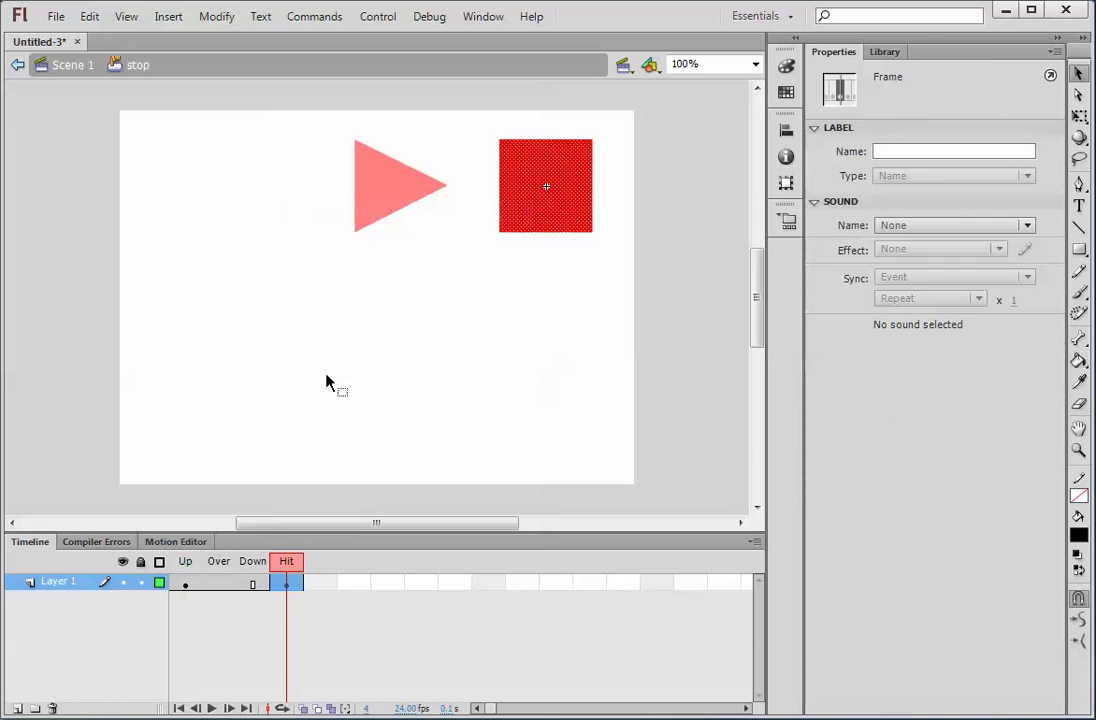
left_click(255, 583)
right_click(256, 583)
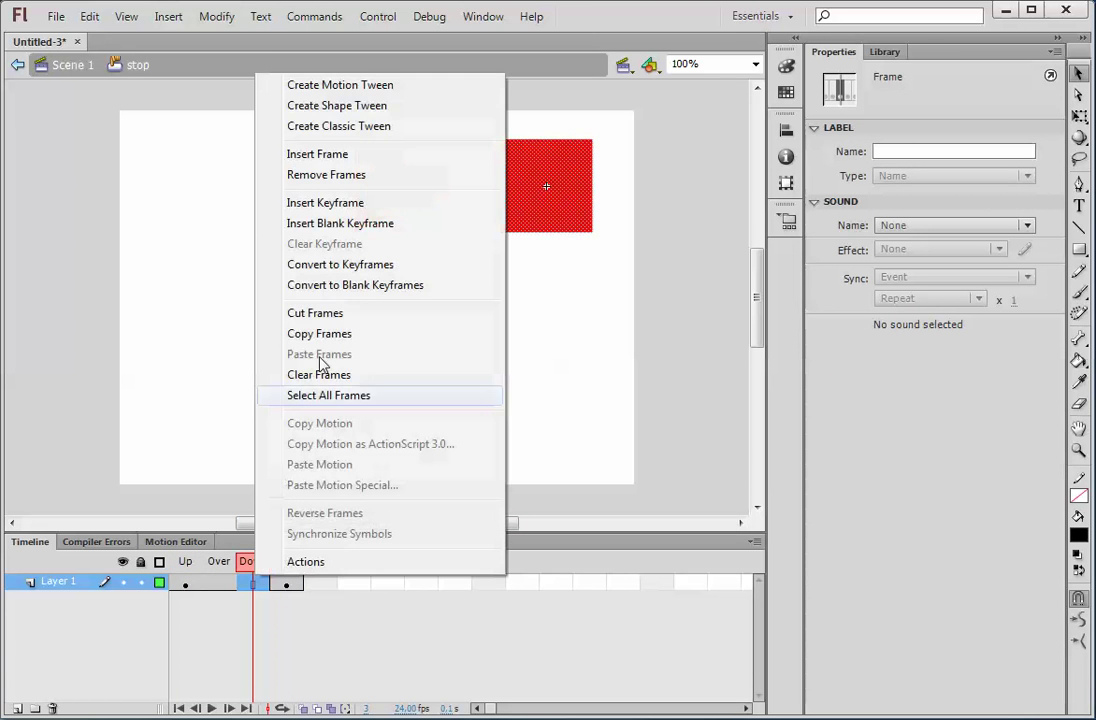
left_click(352, 201)
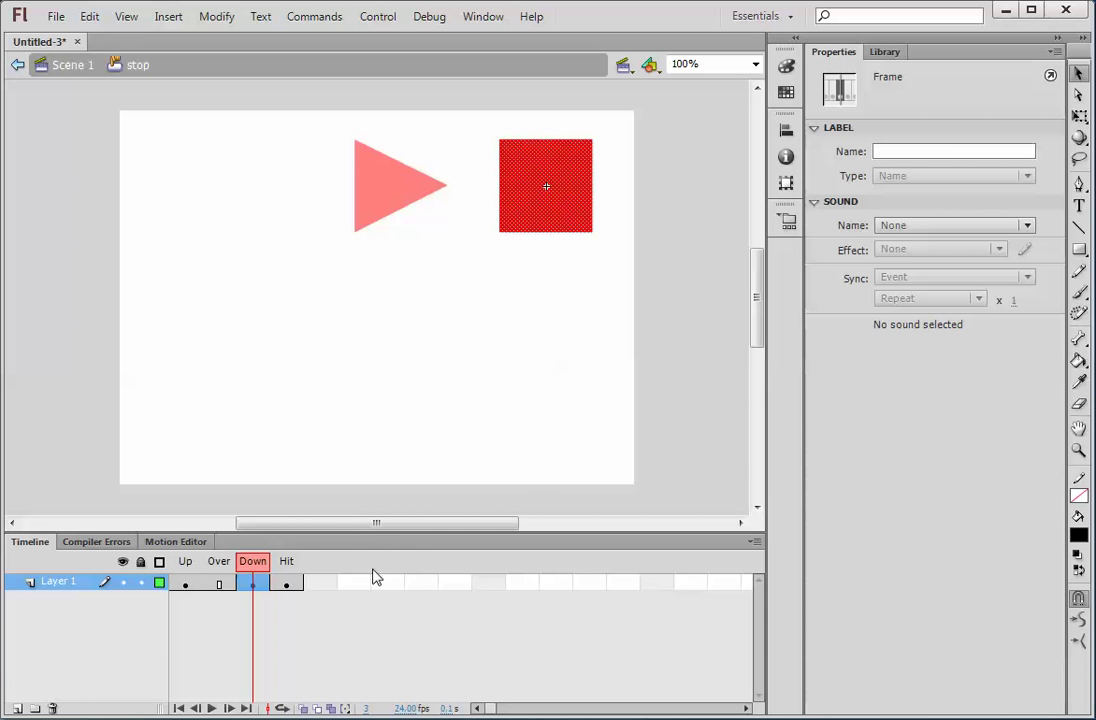
In the stop button's Hit frame, draw a black rectangle without stroke that fully covers the square
left_click(295, 584)
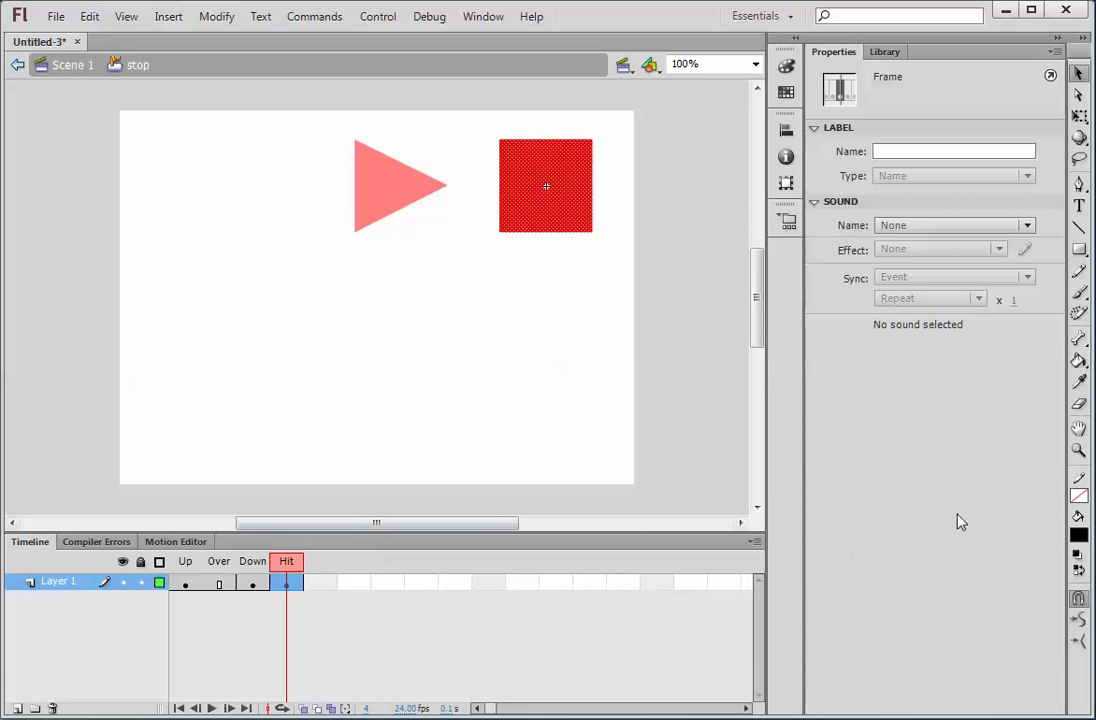
left_click(1079, 250)
left_click_drag(489, 135, 607, 240)
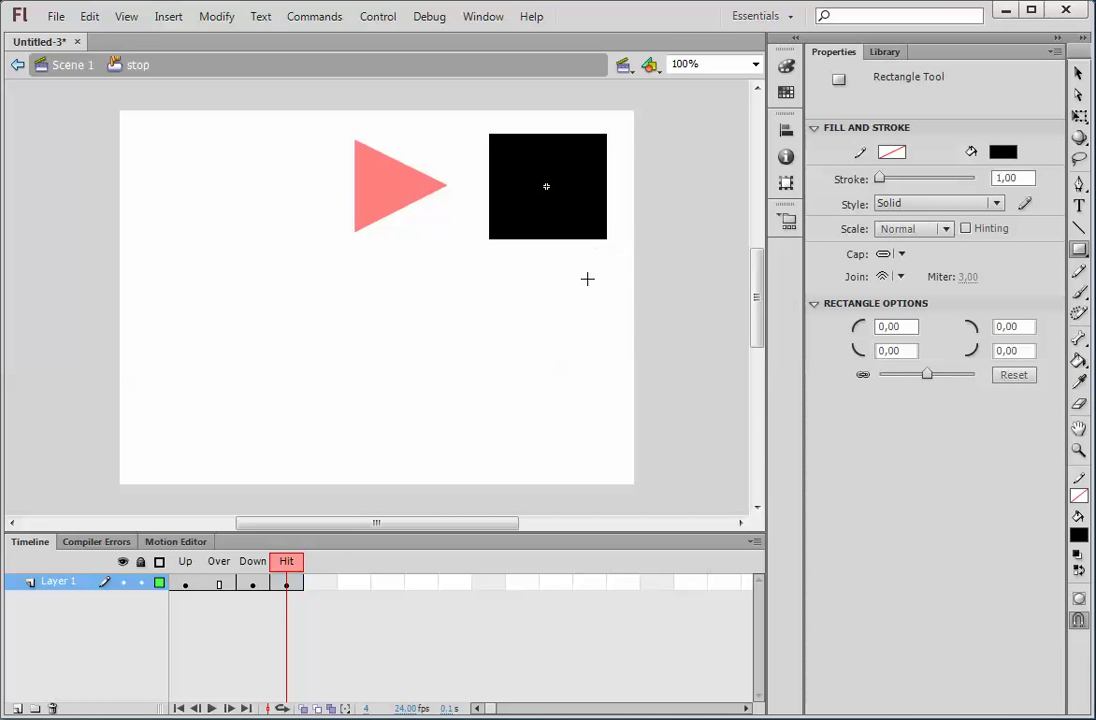
Assign the Negative 2004 10 - Tango.mp3 sound to the stop button's Down frame with Stop sync
left_click(262, 585)
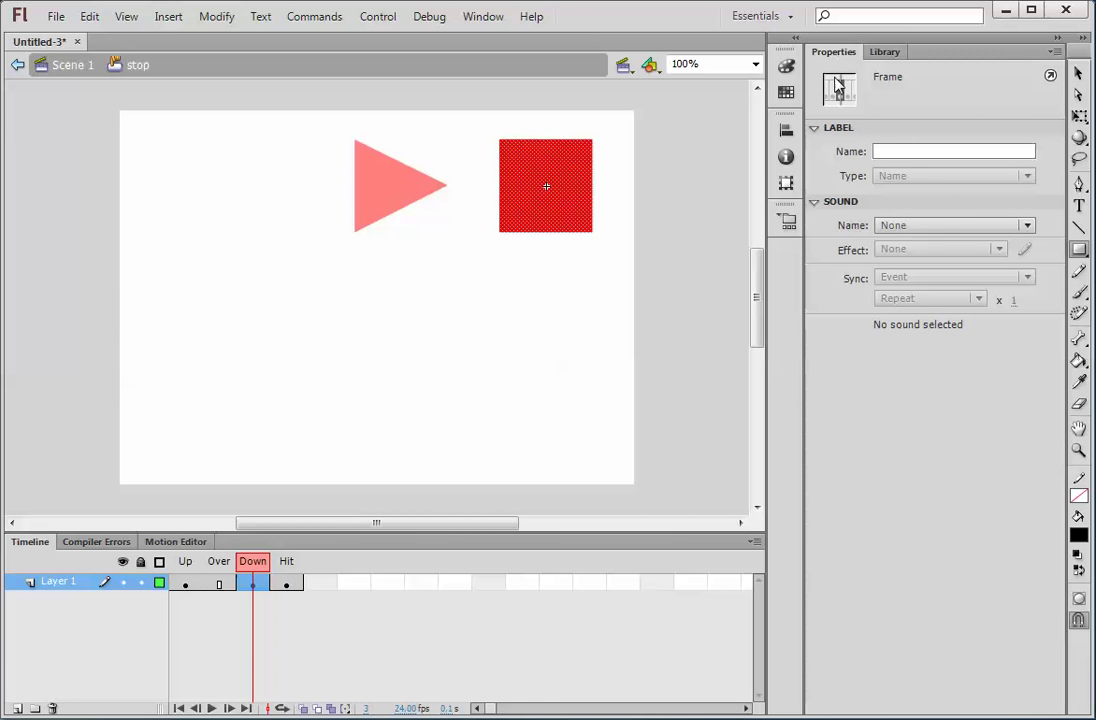
left_click(933, 230)
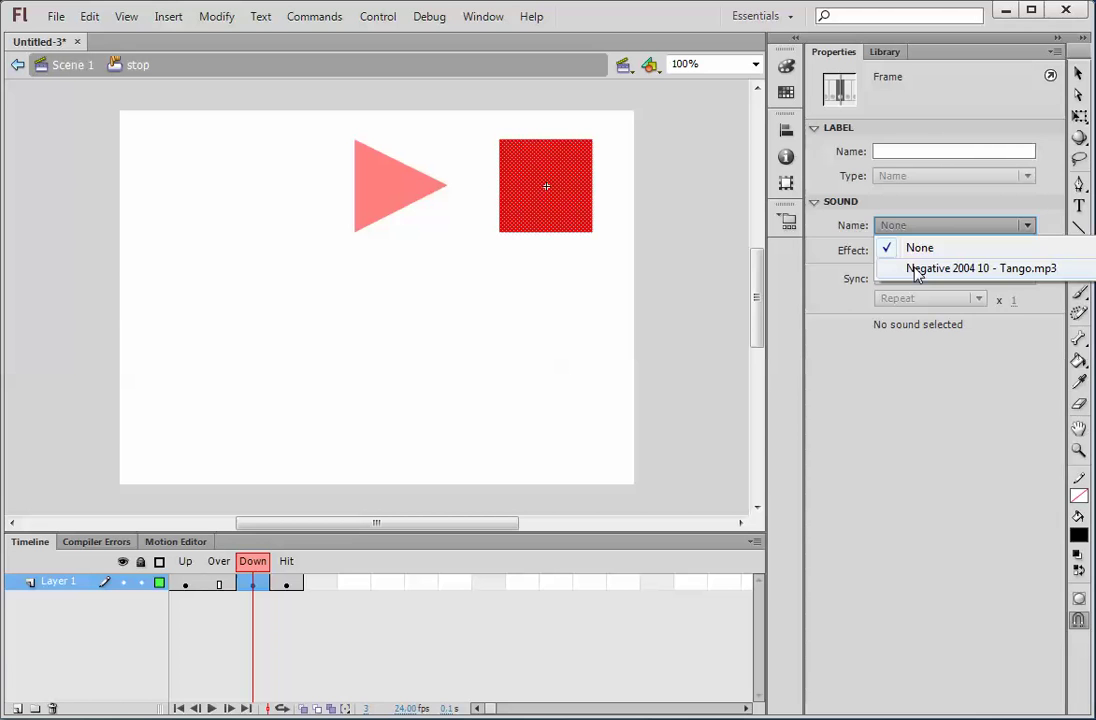
left_click(917, 268)
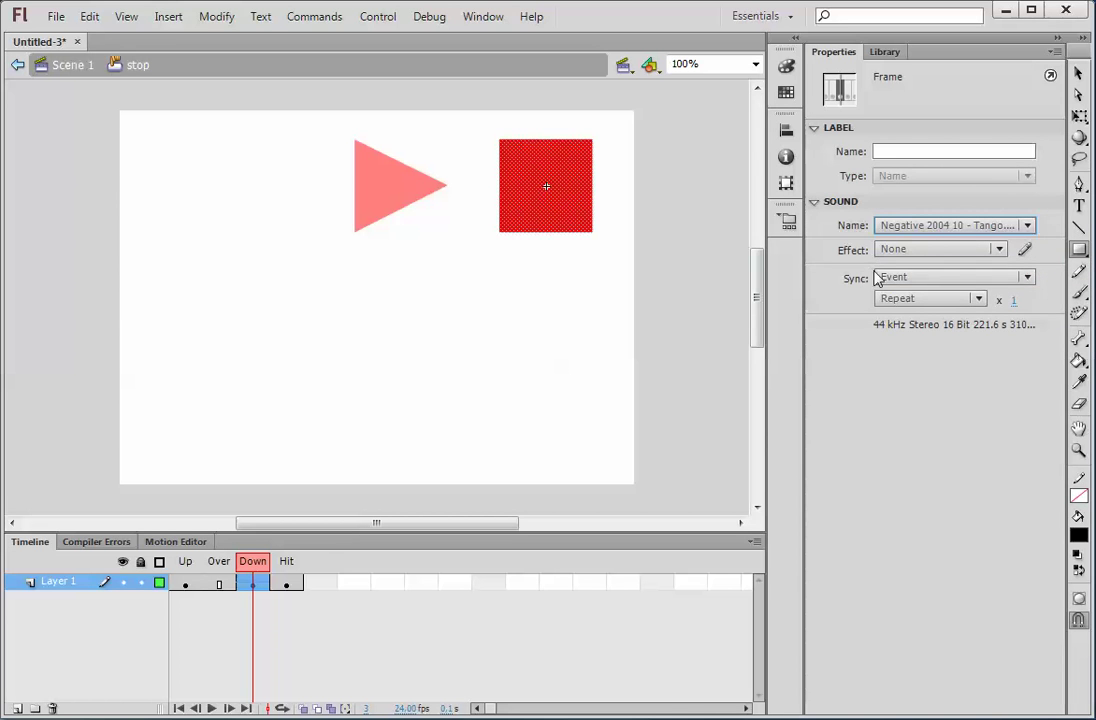
left_click(924, 279)
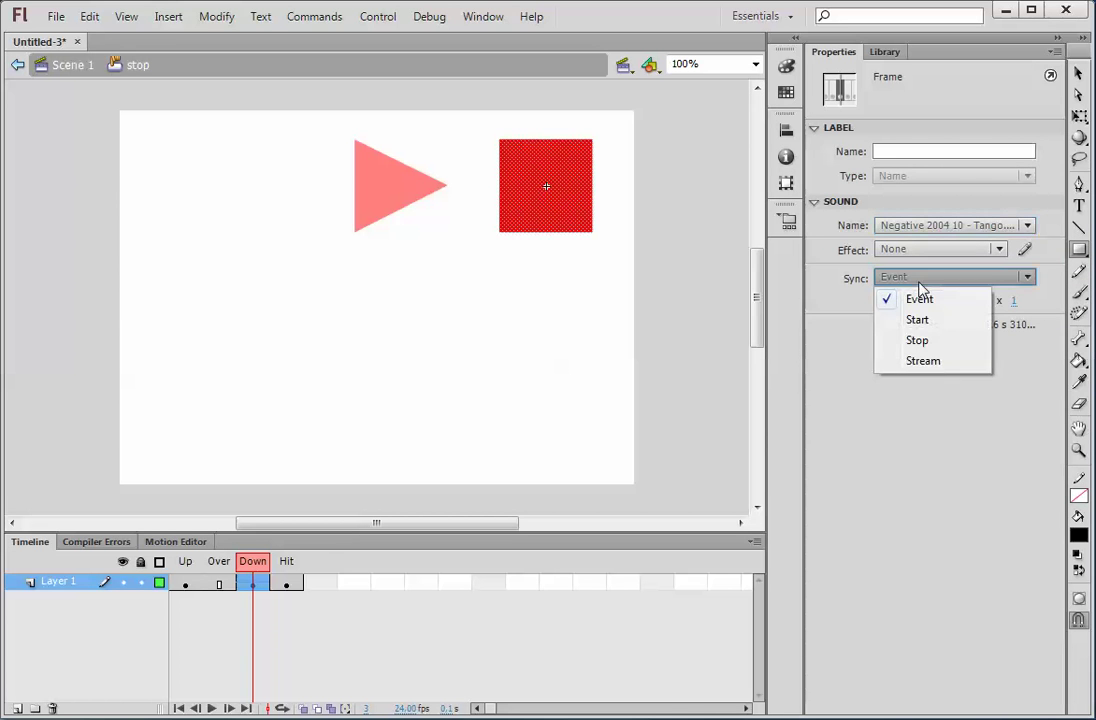
left_click(929, 341)
Return to Scene 1 and test the movie with its play and stop buttons, closing the preview when done
left_click(62, 68)
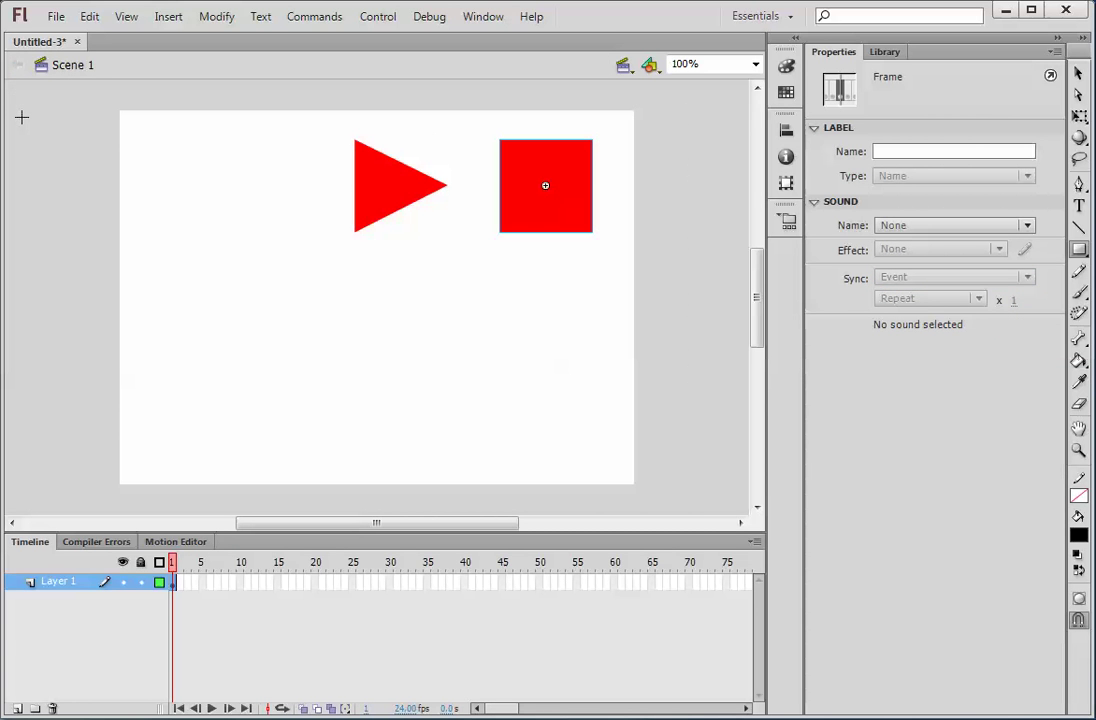
key("ctrl+Return")
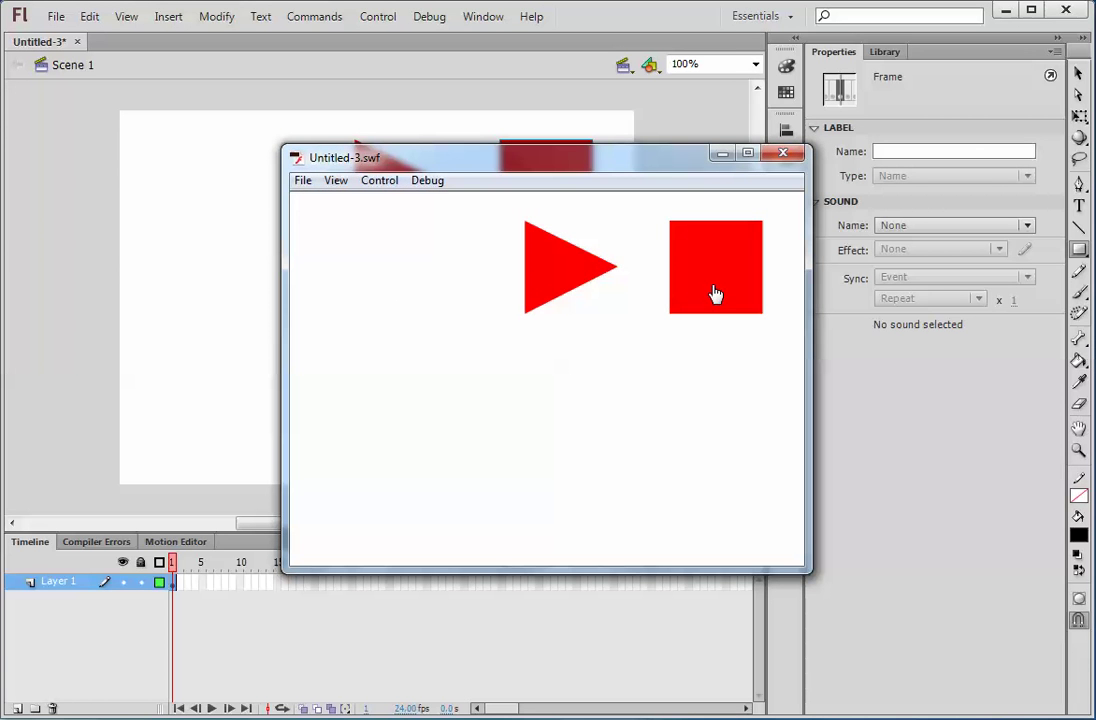
left_click(783, 153)
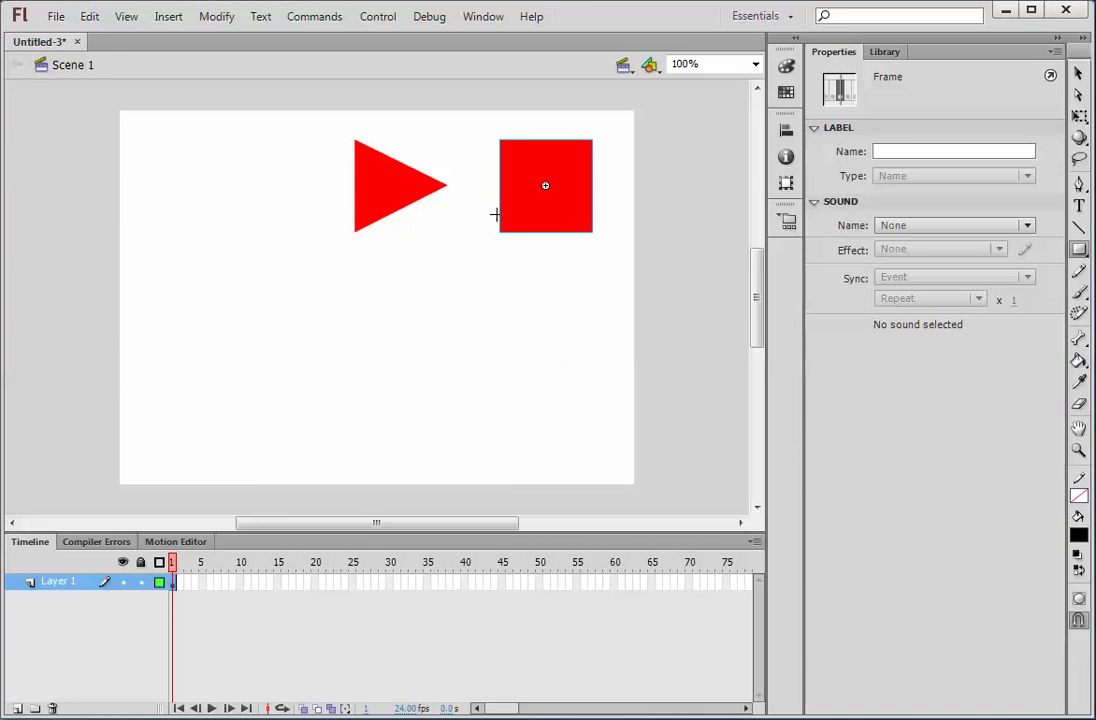